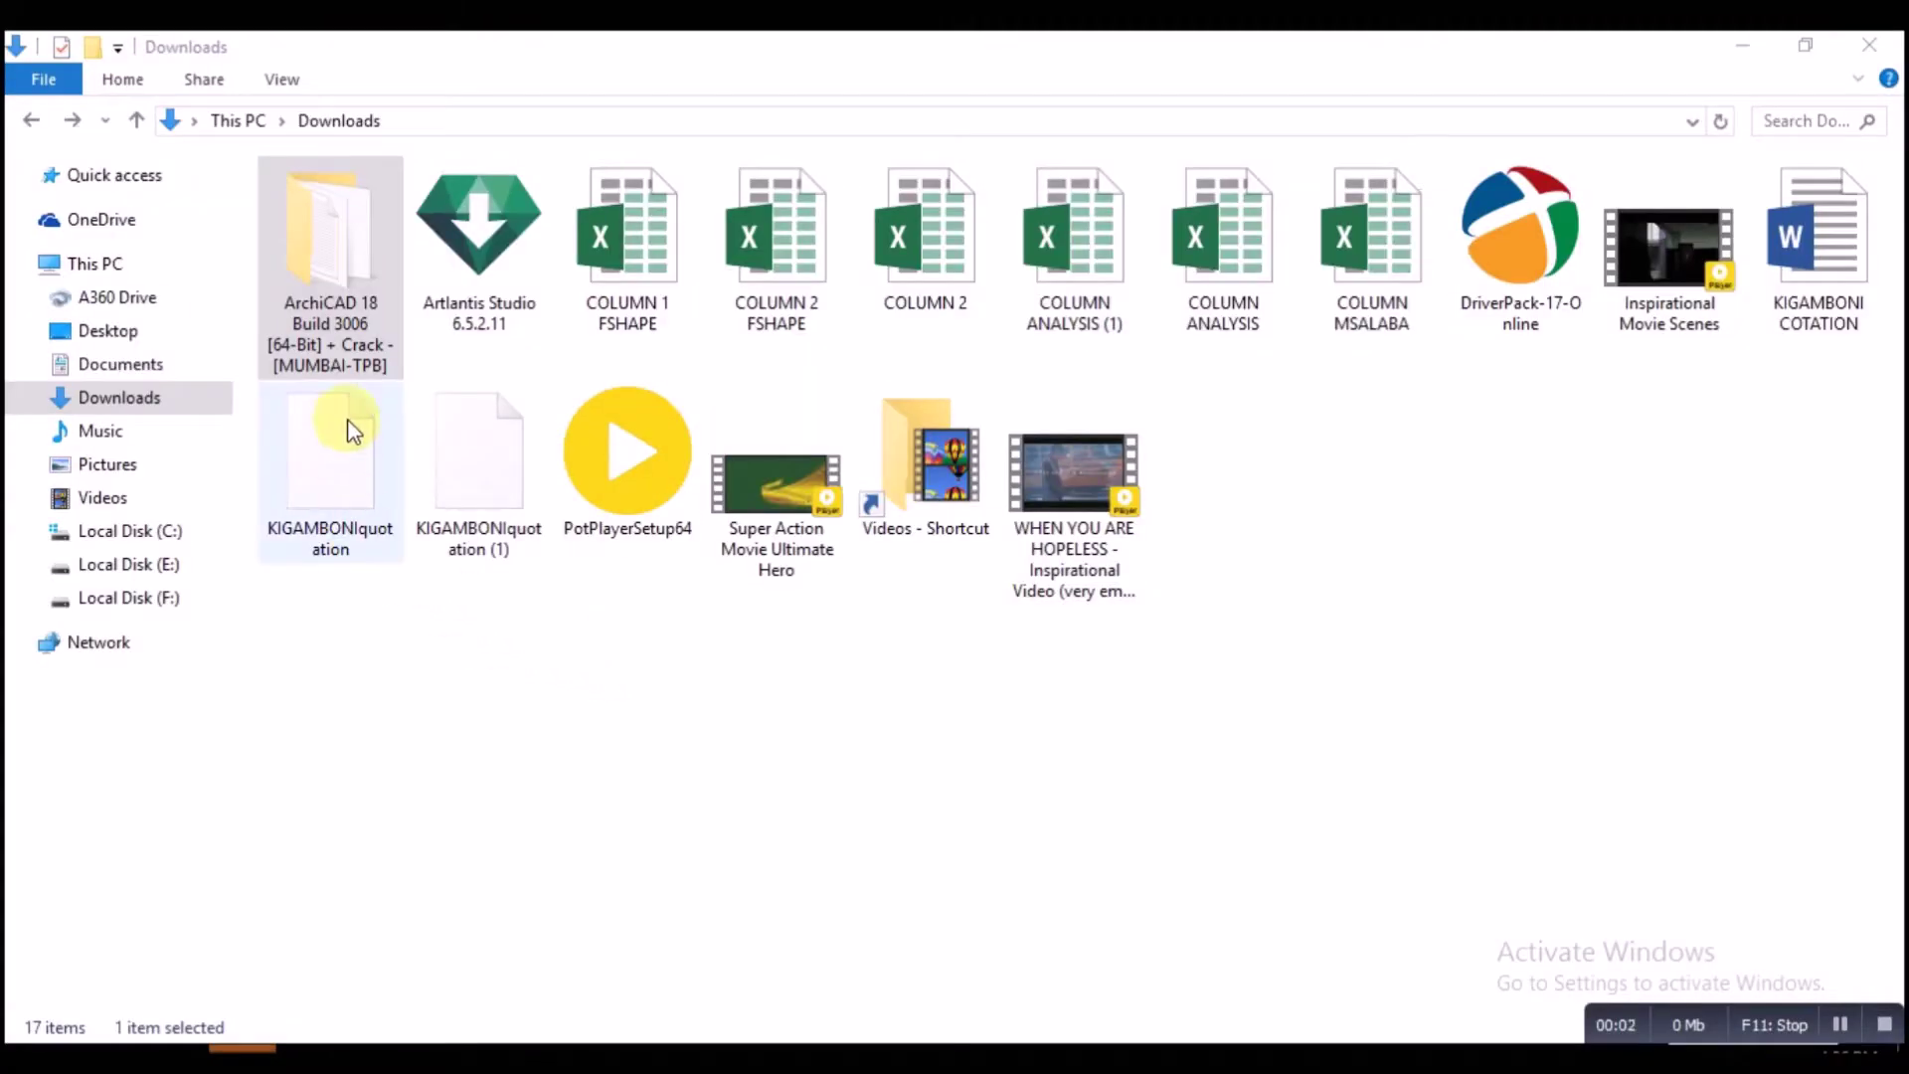
Open the ArchiCAD 18 Build 3006 folder in Downloads and launch the AC18-INT application
double_click(331, 310)
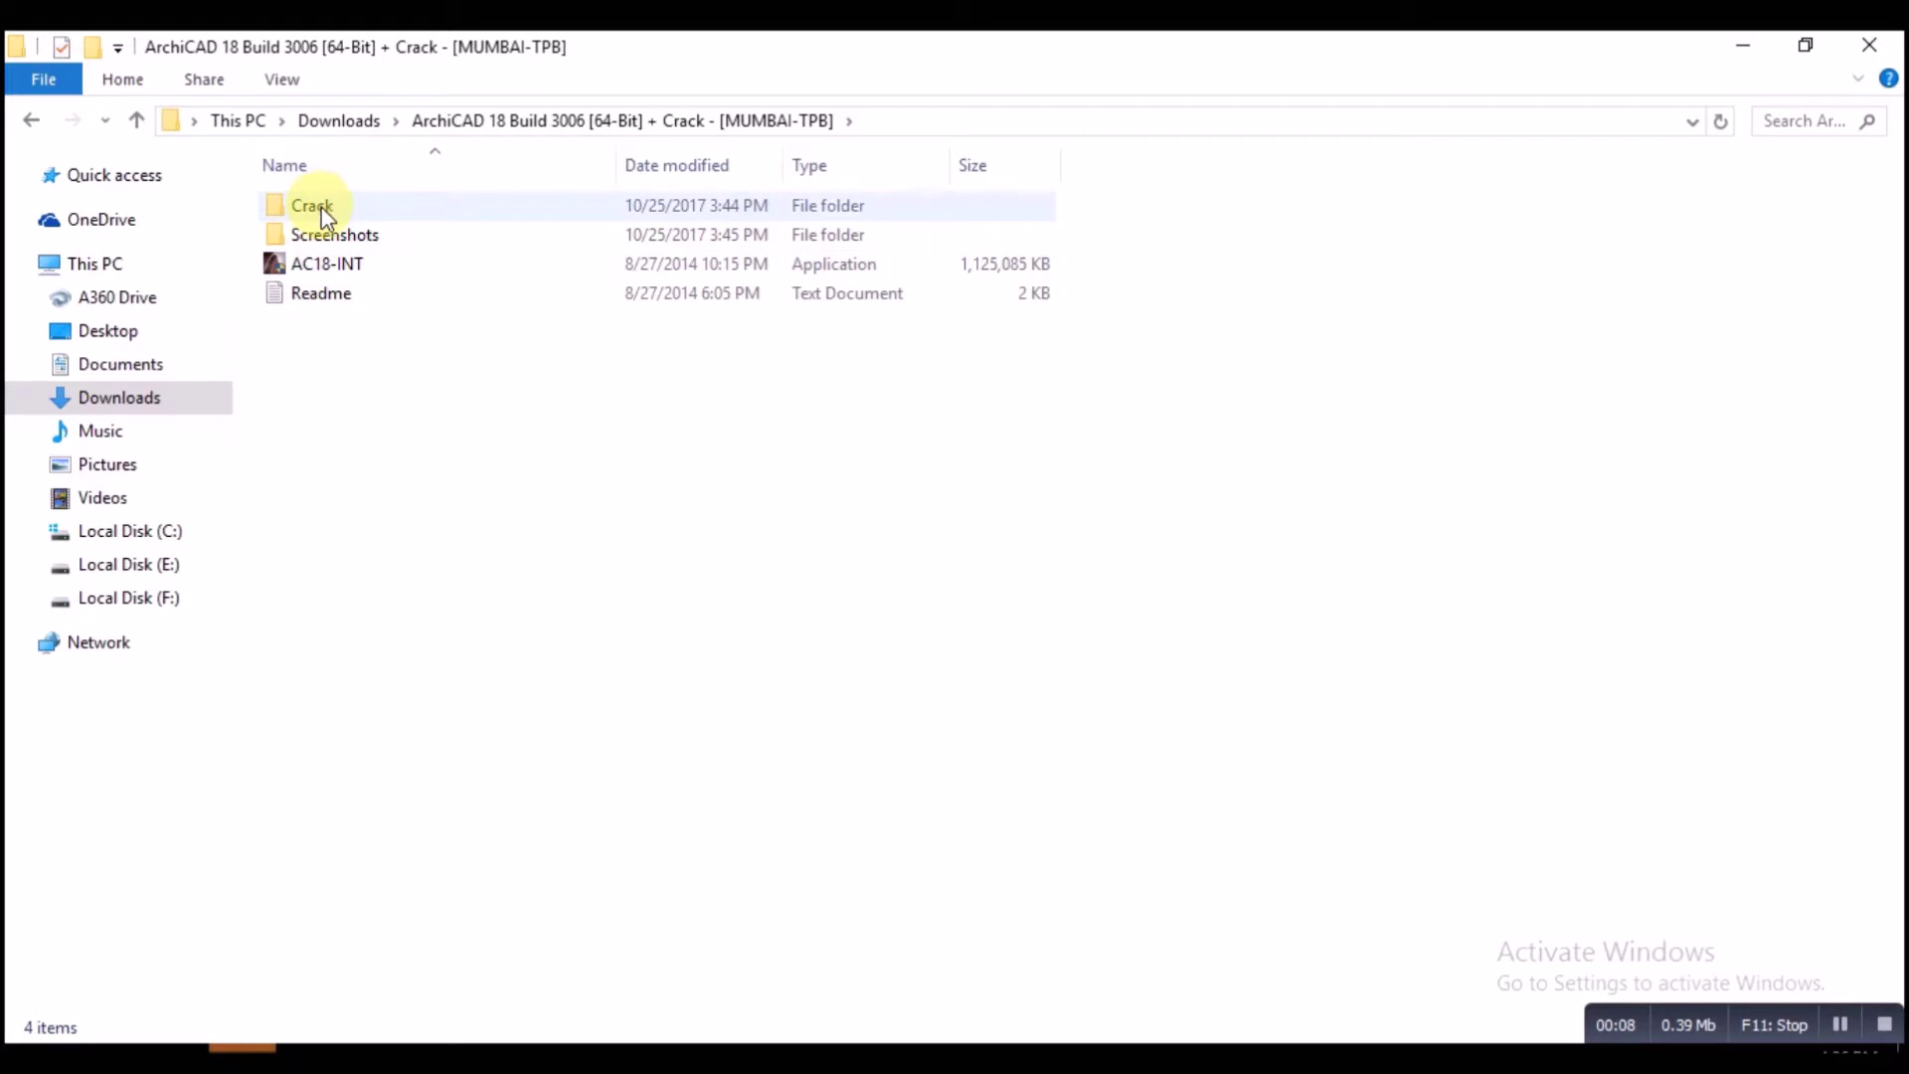
double_click(324, 266)
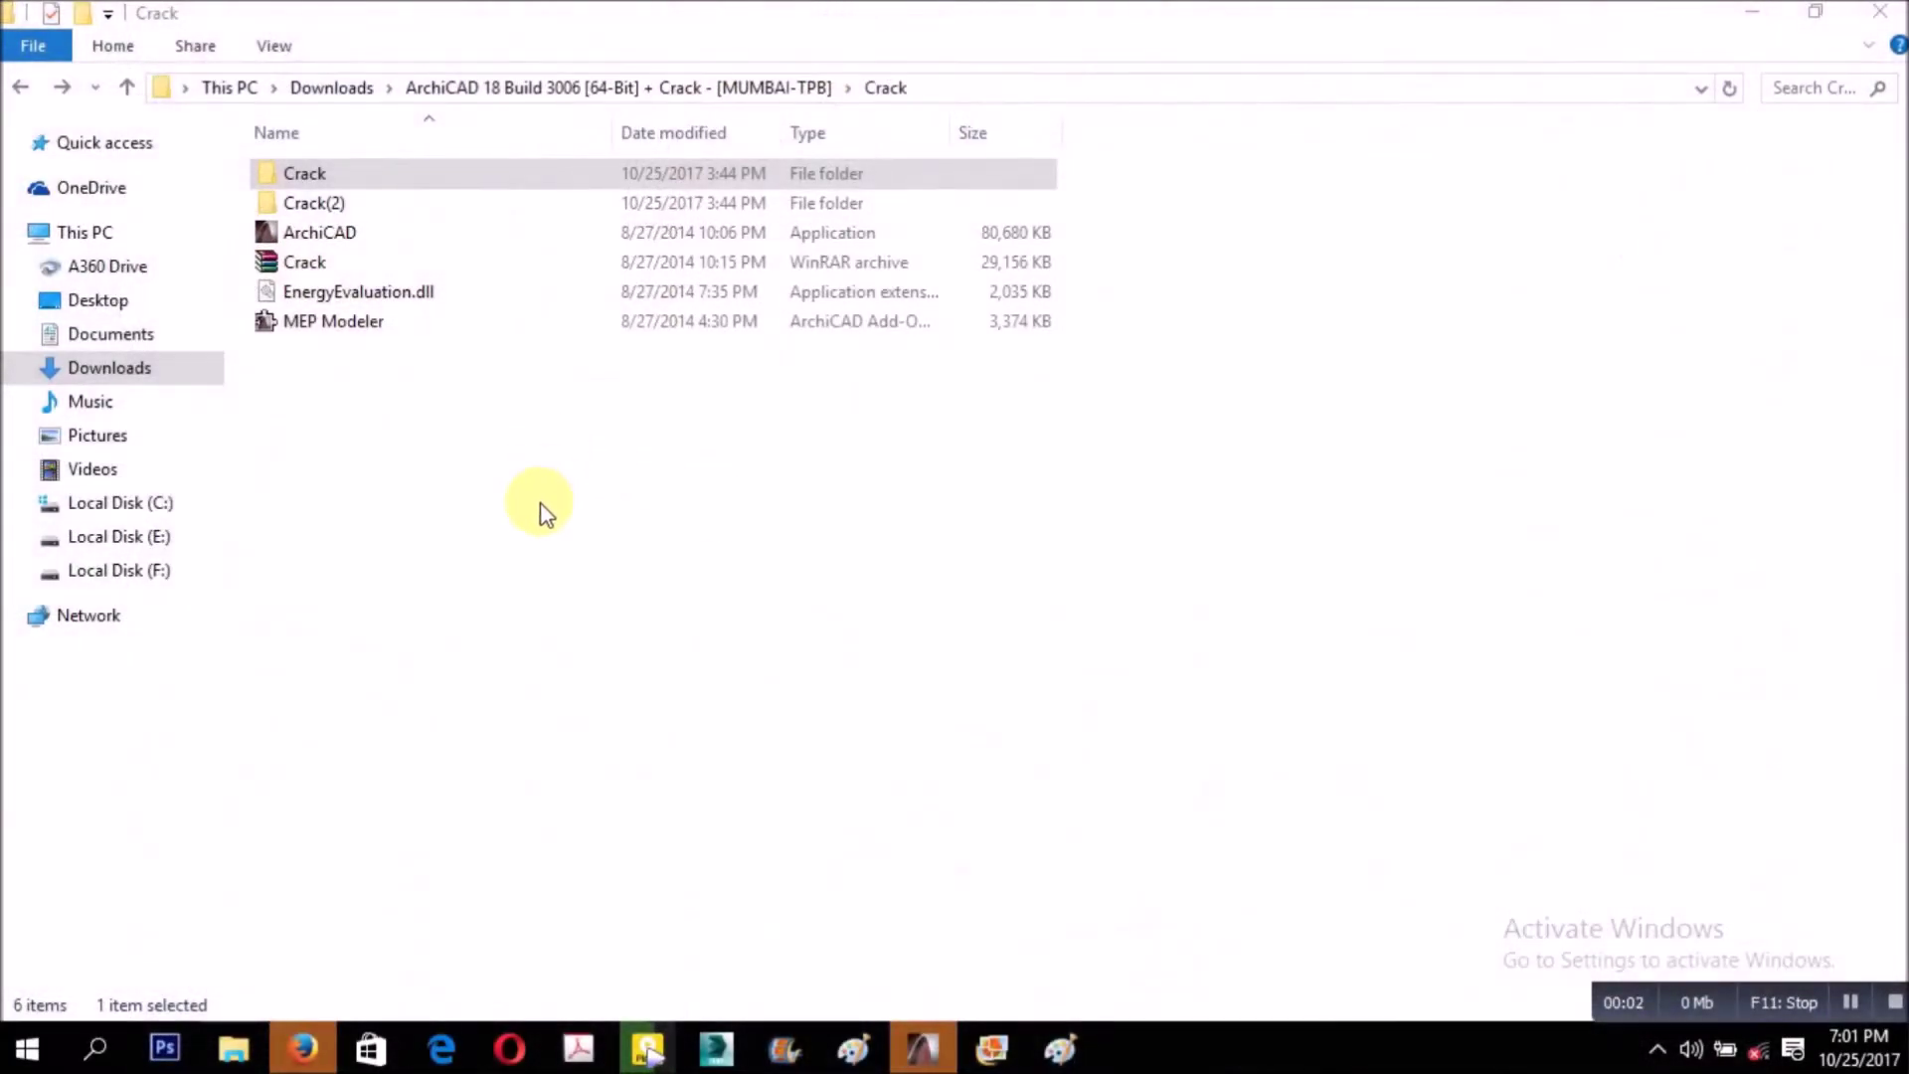
Copy the ArchiCAD, EnergyEvaluation.dll and MEP Modeler files from the innermost nested Crack folder
double_click(295, 173)
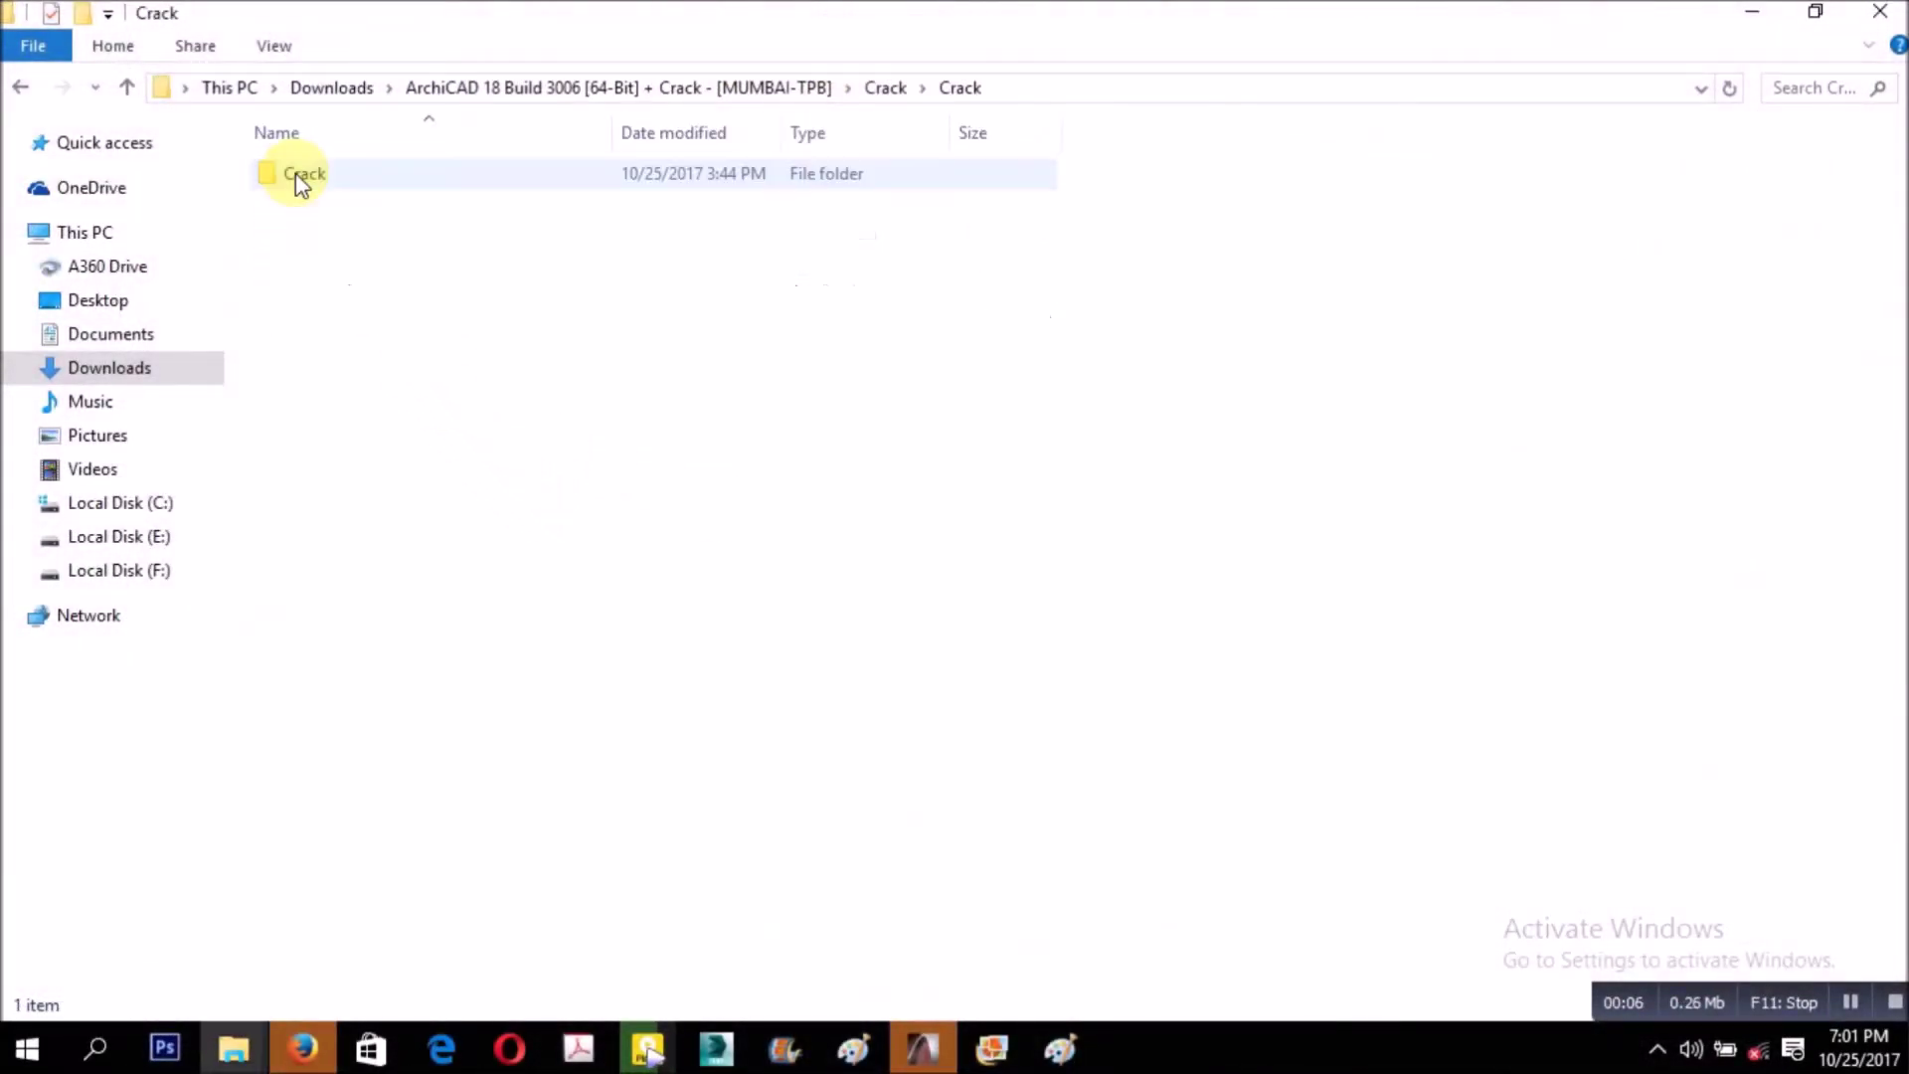
double_click(295, 173)
click(295, 173)
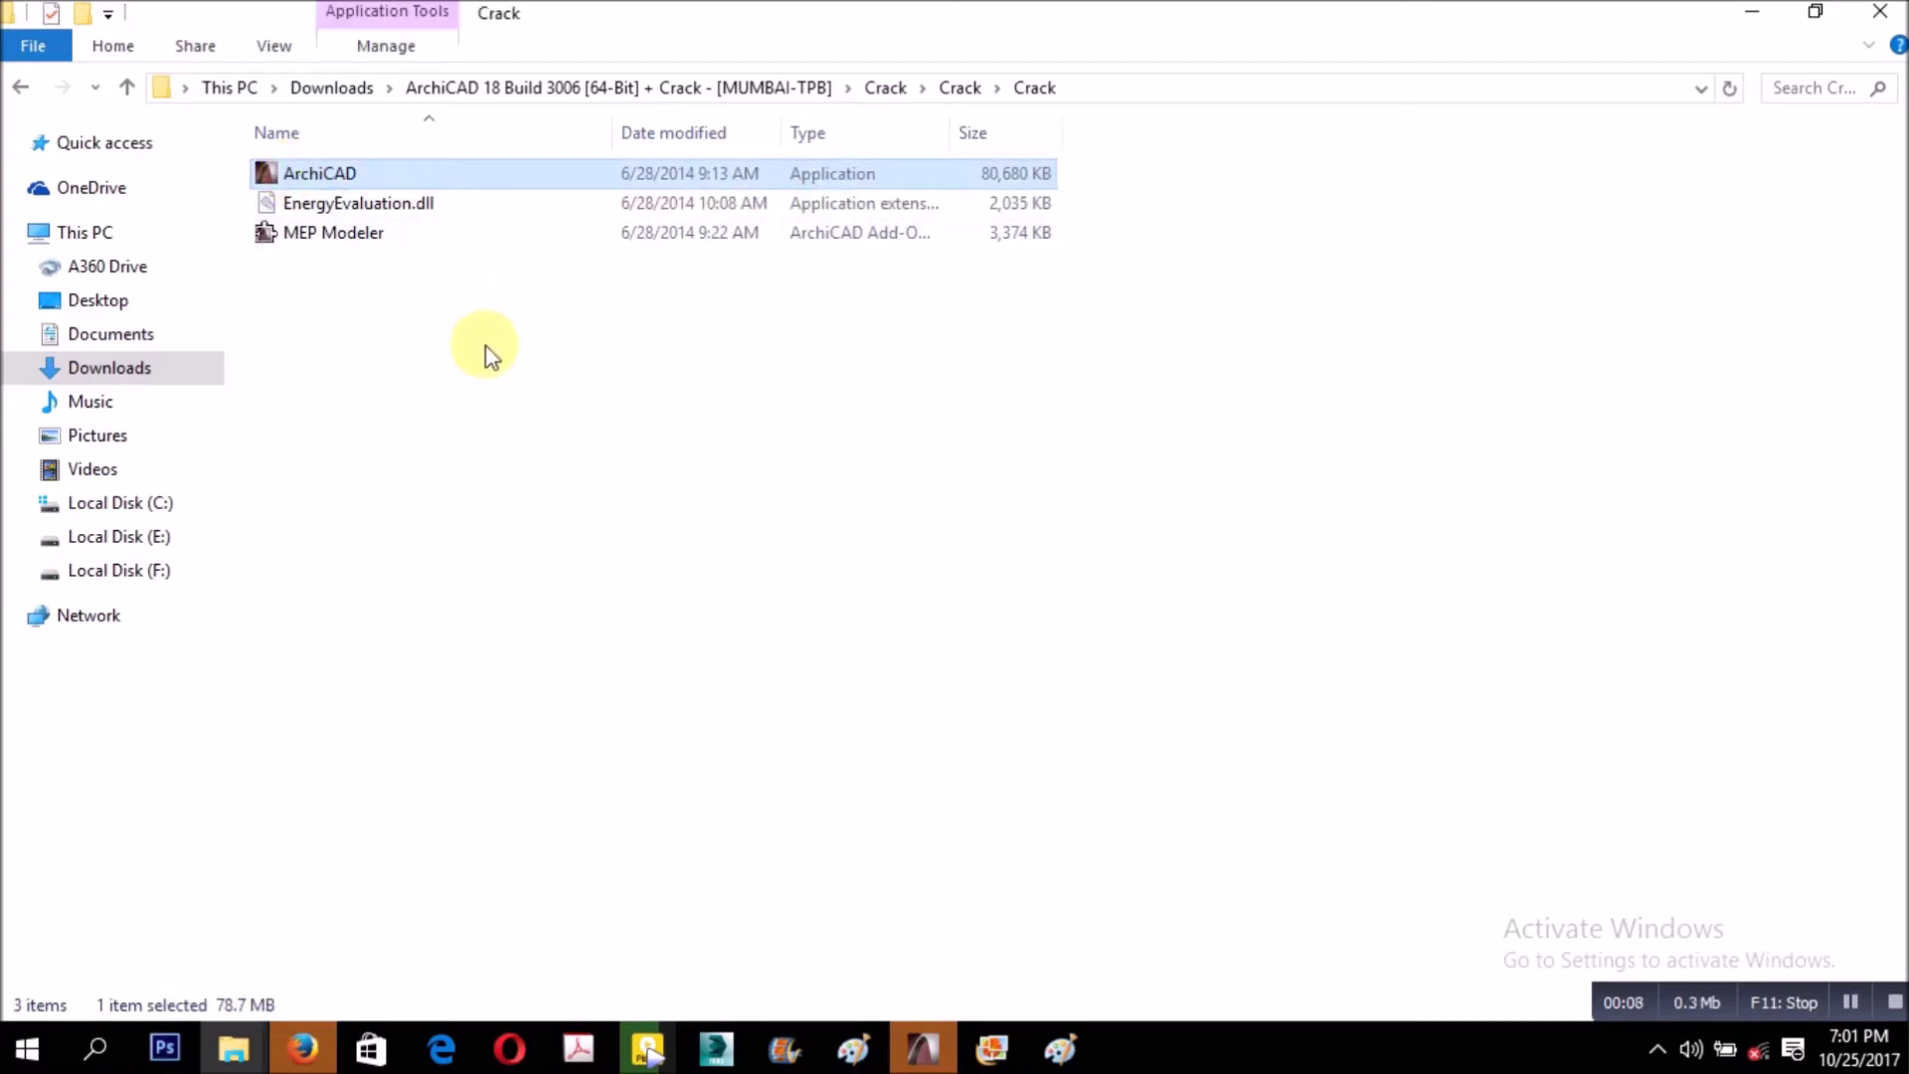
click(479, 313)
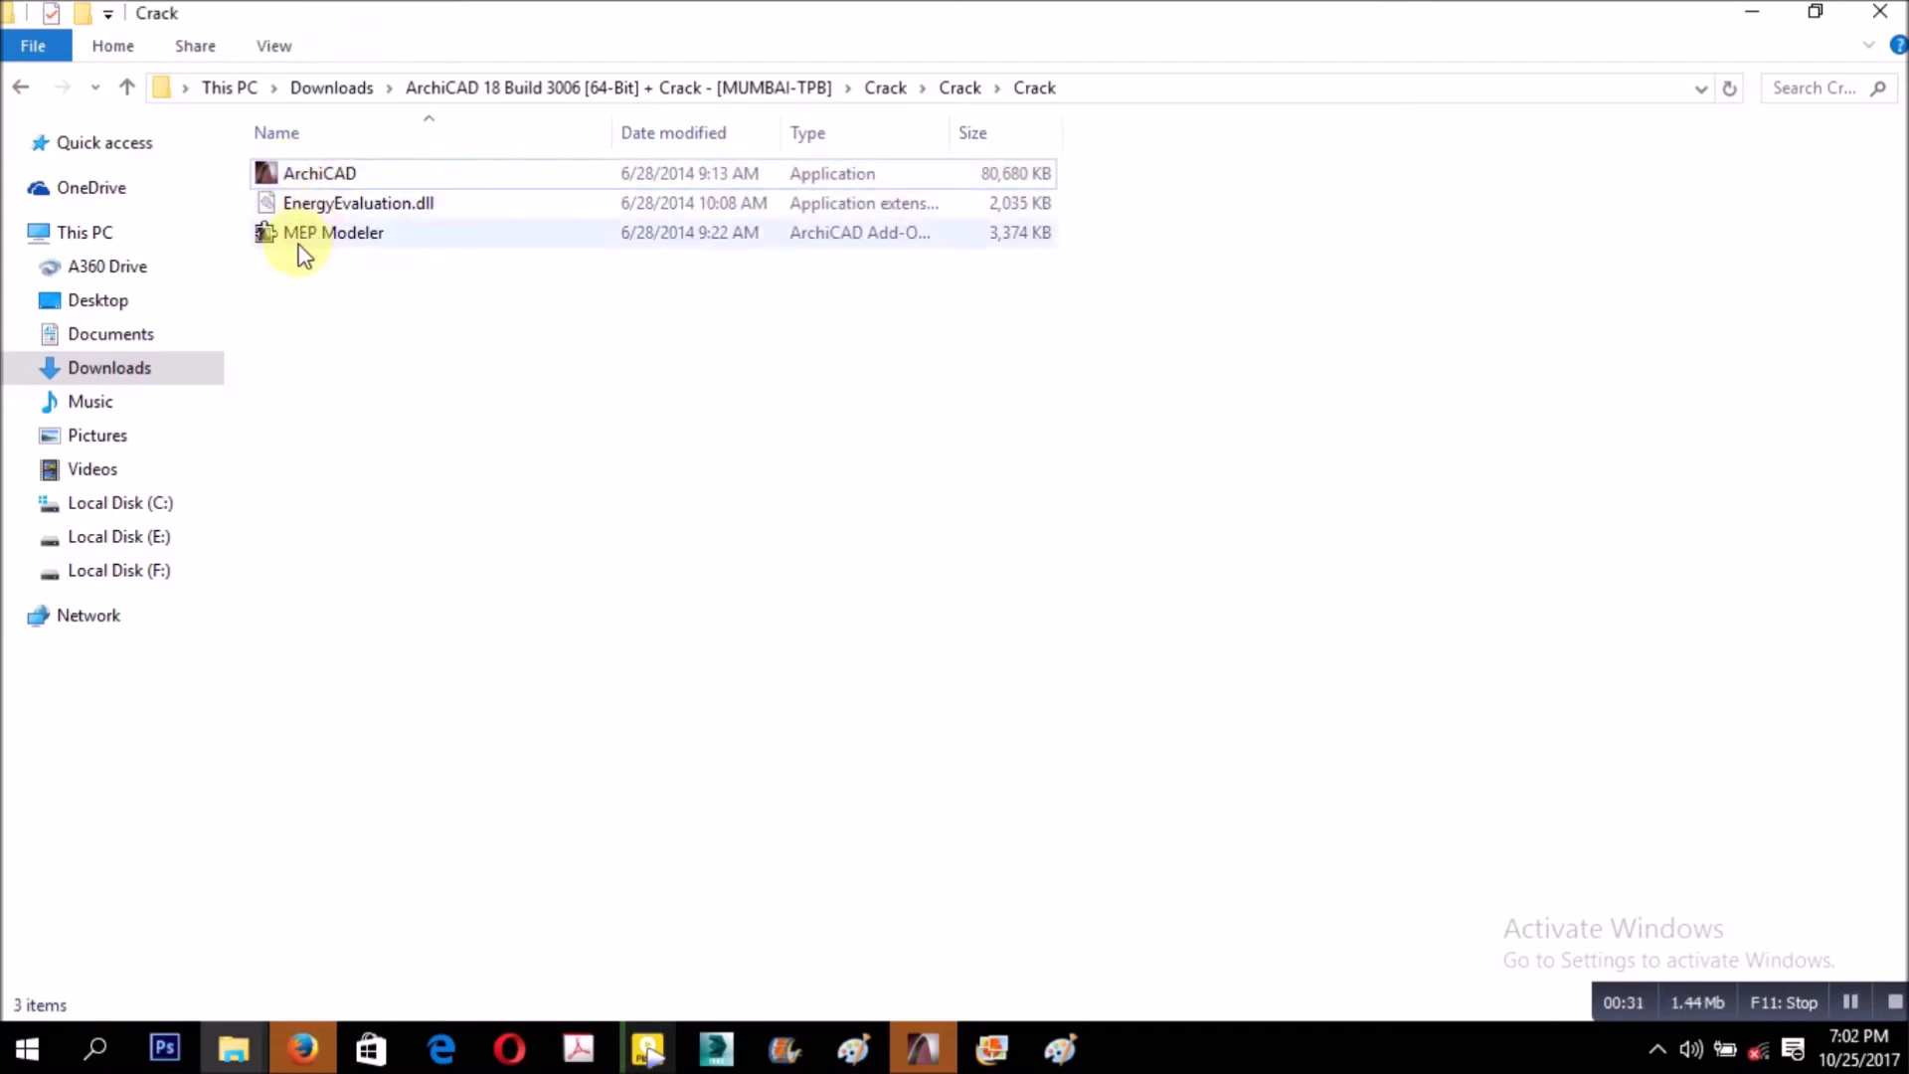
click(330, 175)
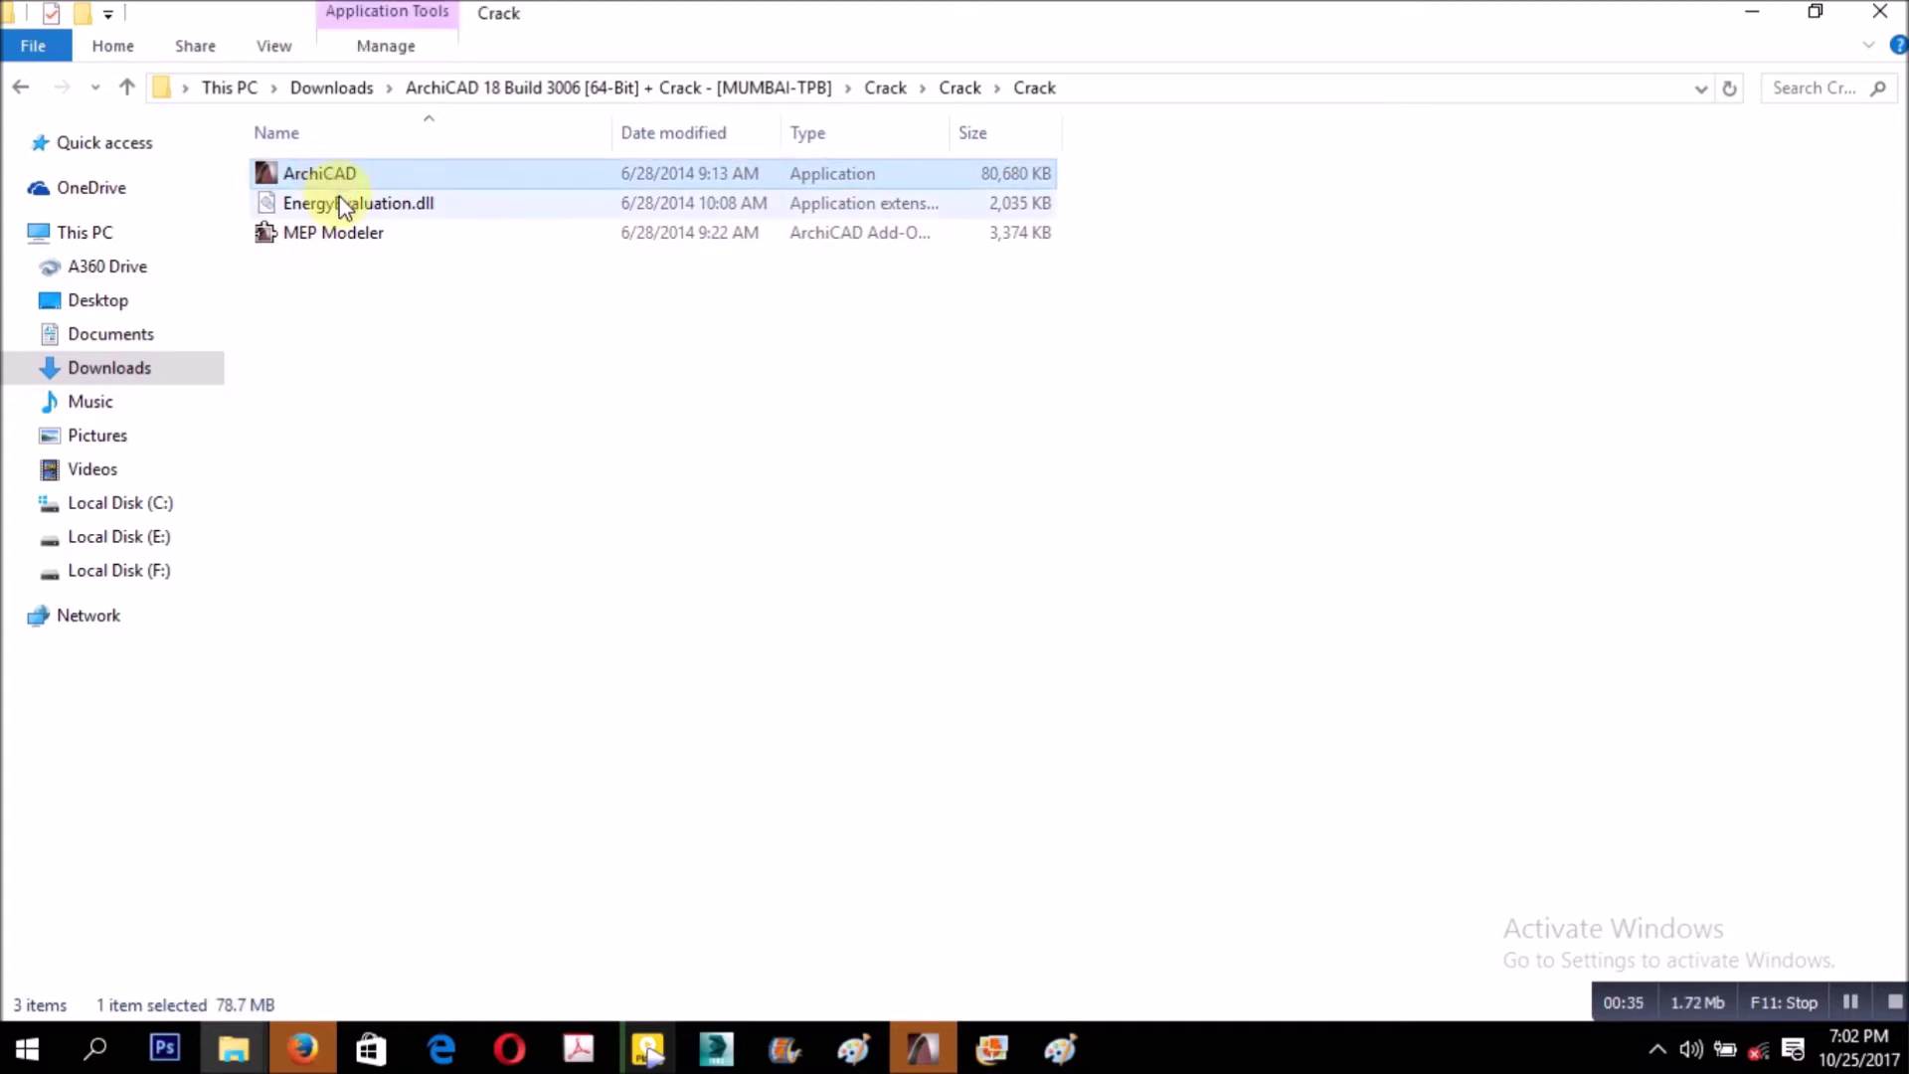
ctrl+click(343, 209)
ctrl+click(343, 228)
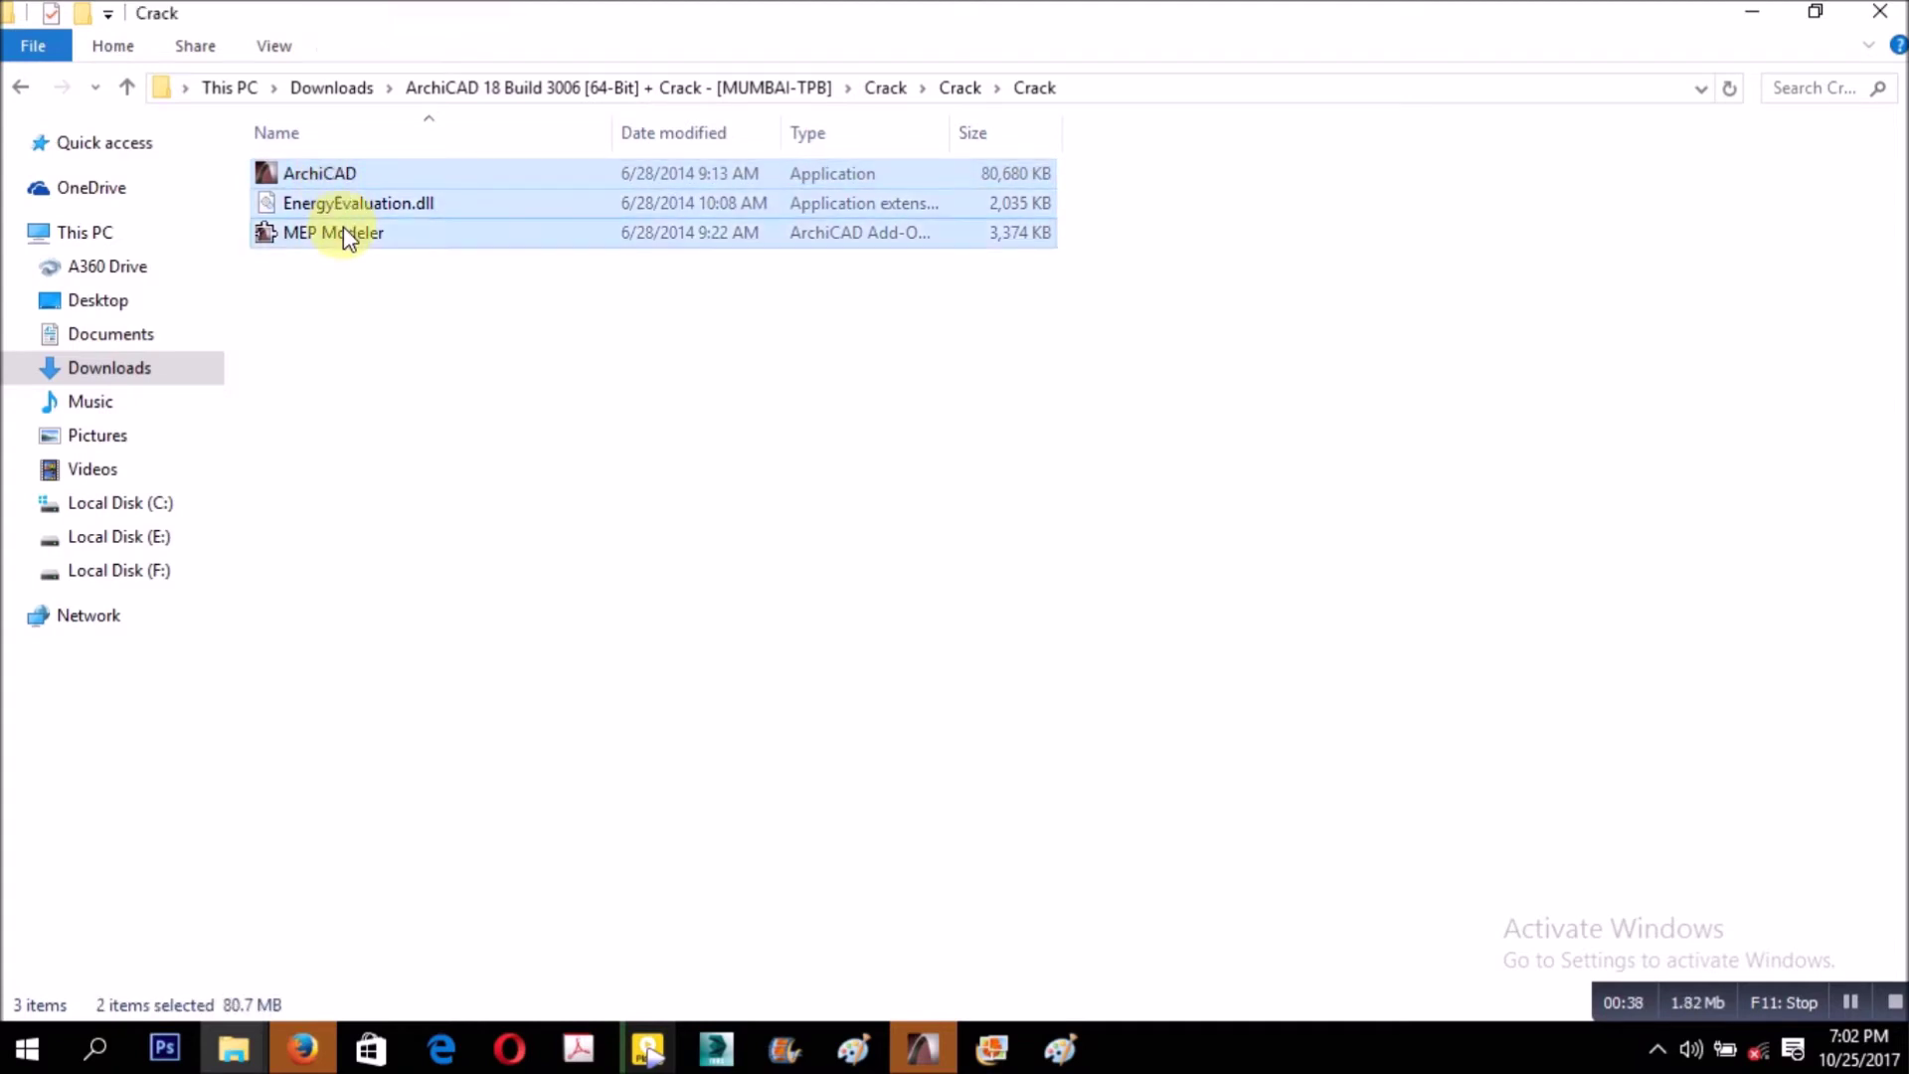
right_click(391, 202)
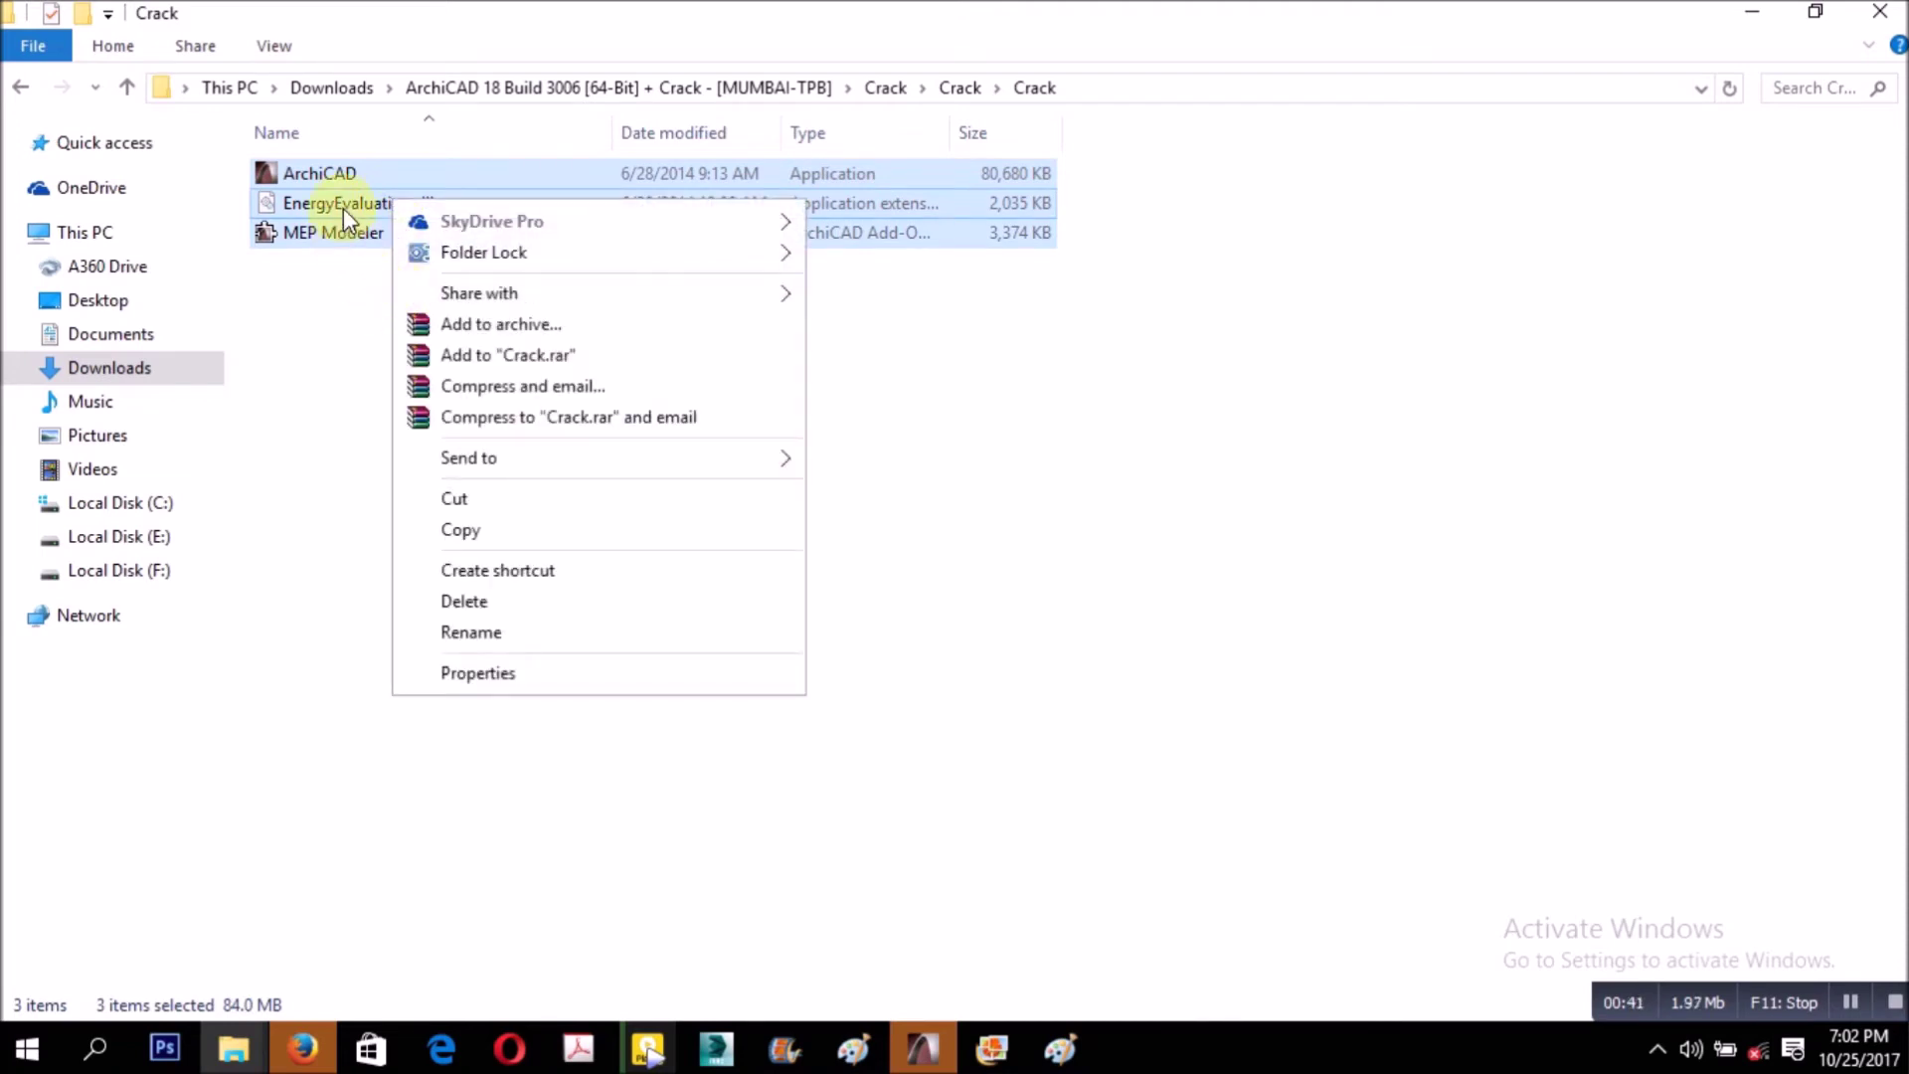
click(480, 530)
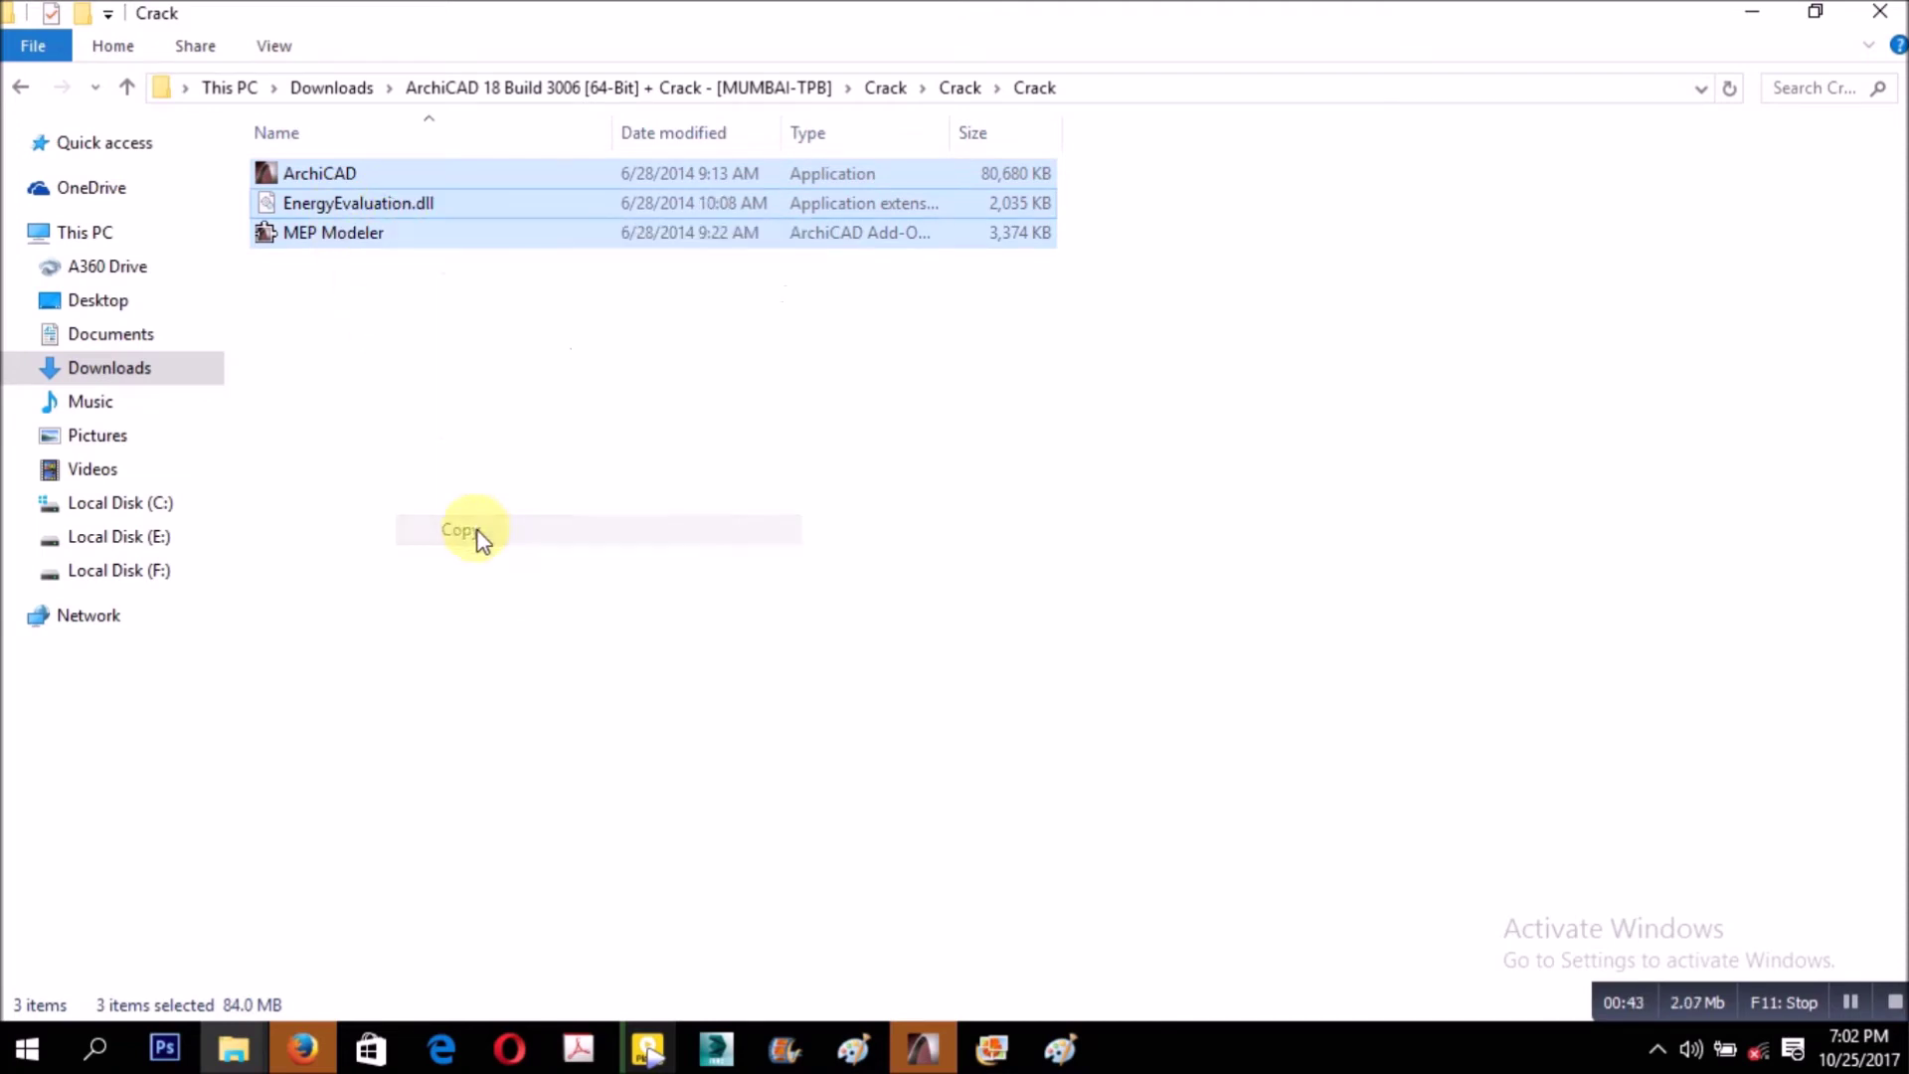
Open the ArchiCAD 18 installation folder at C:\Program Files\GRAPHISOFT\ArchiCAD 18
click(151, 503)
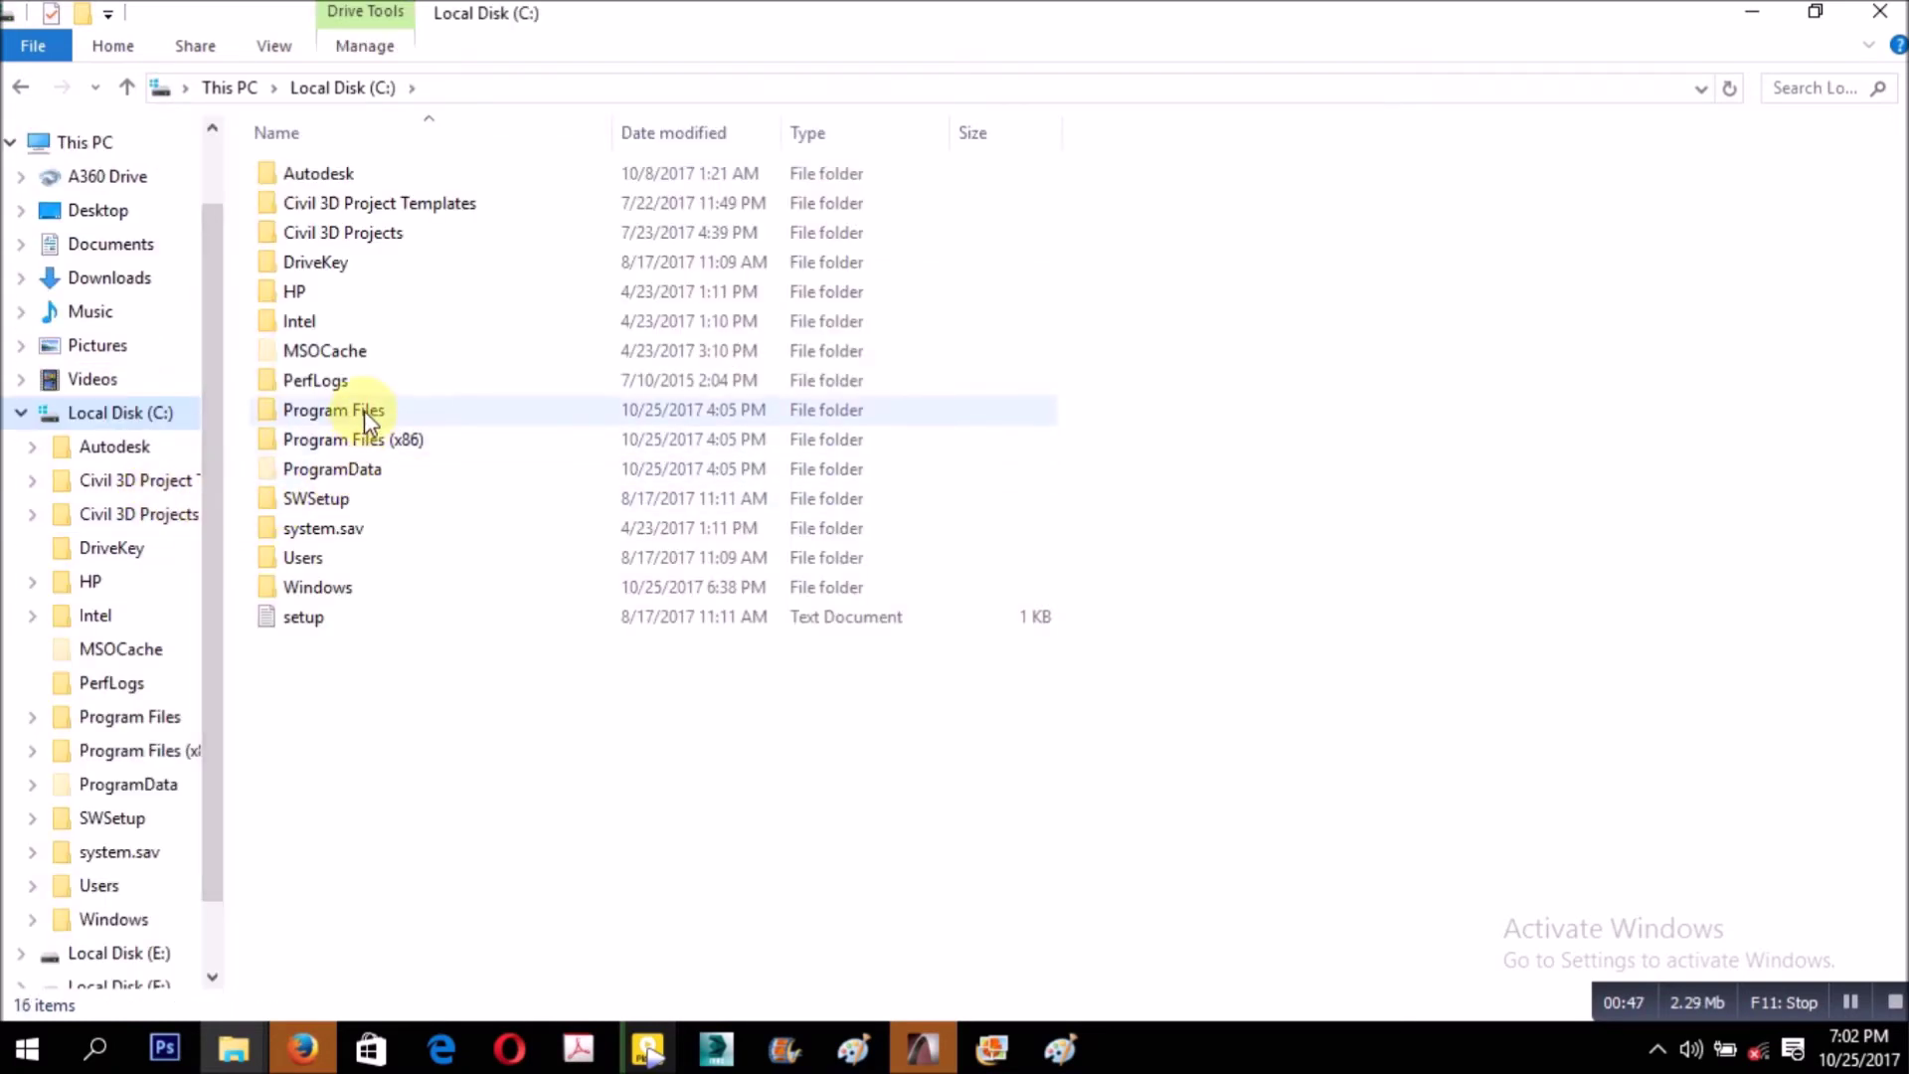
double_click(364, 410)
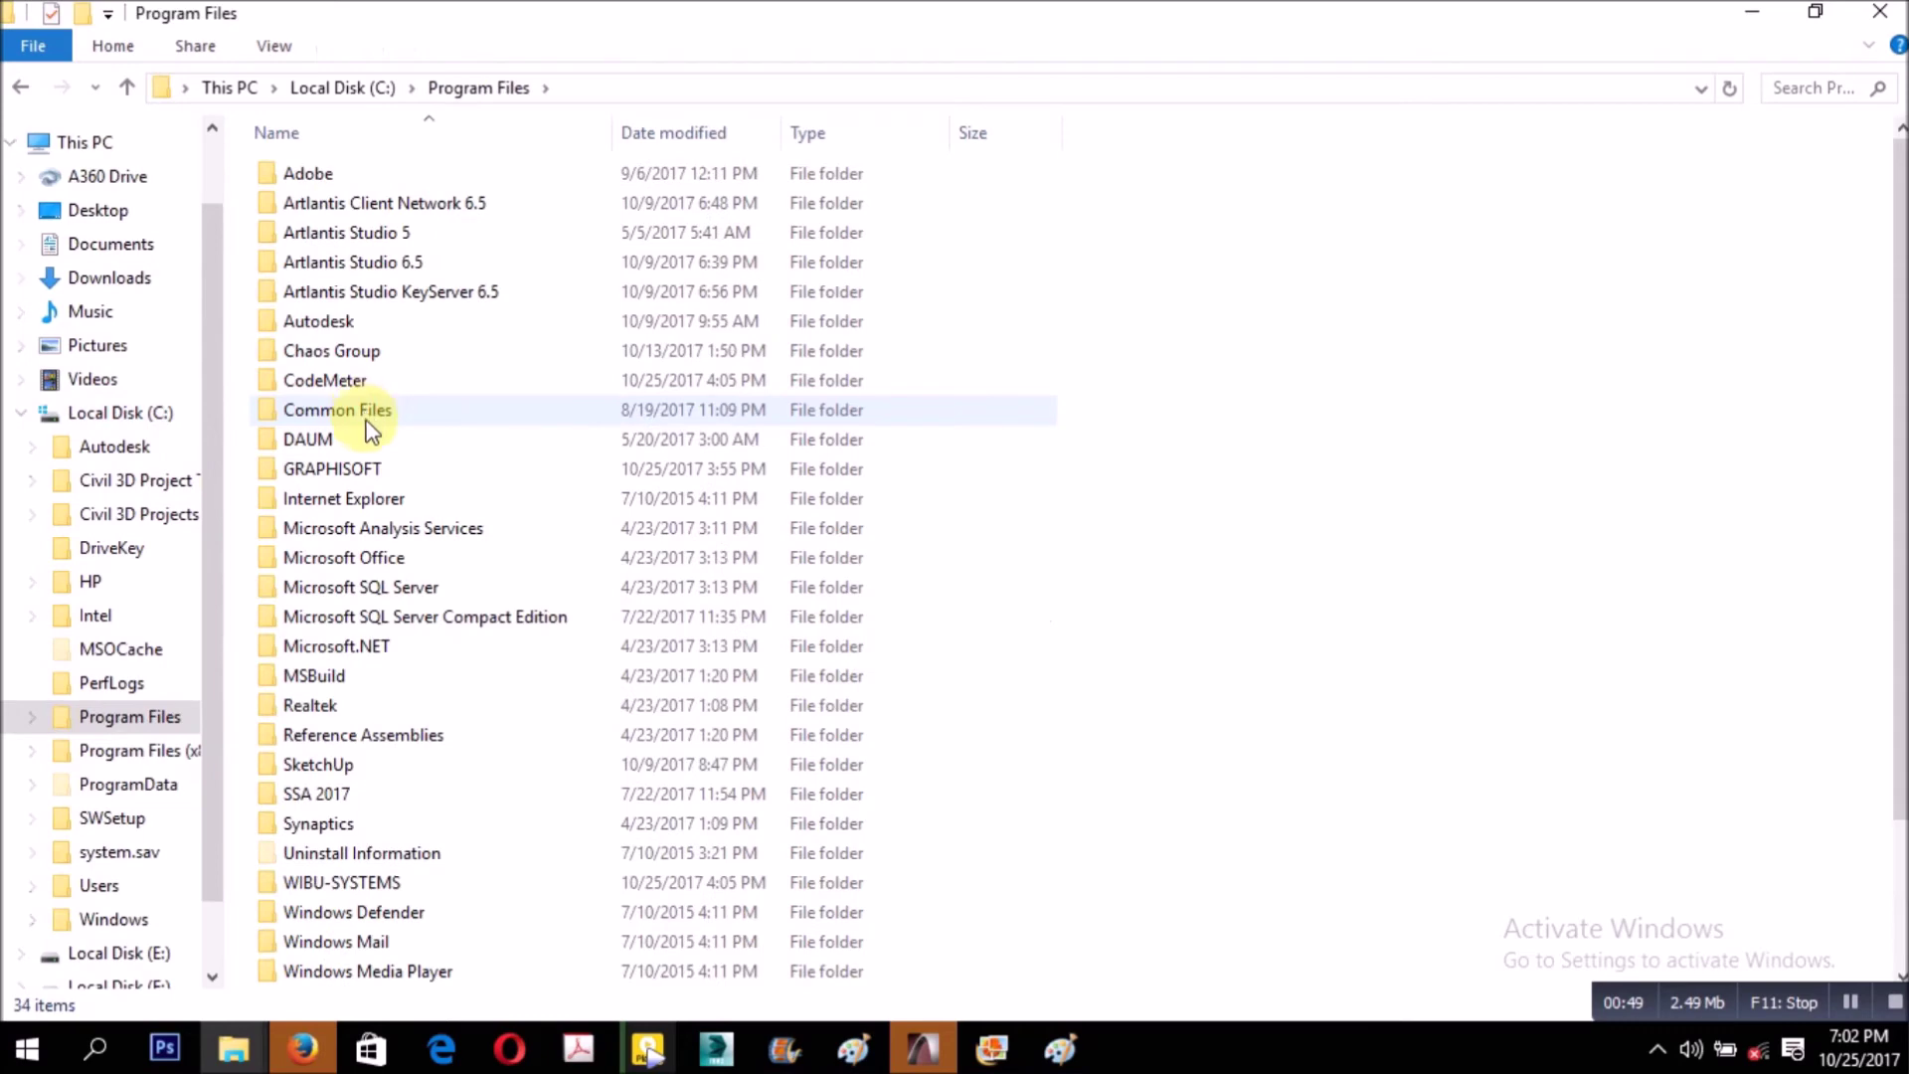
click(381, 471)
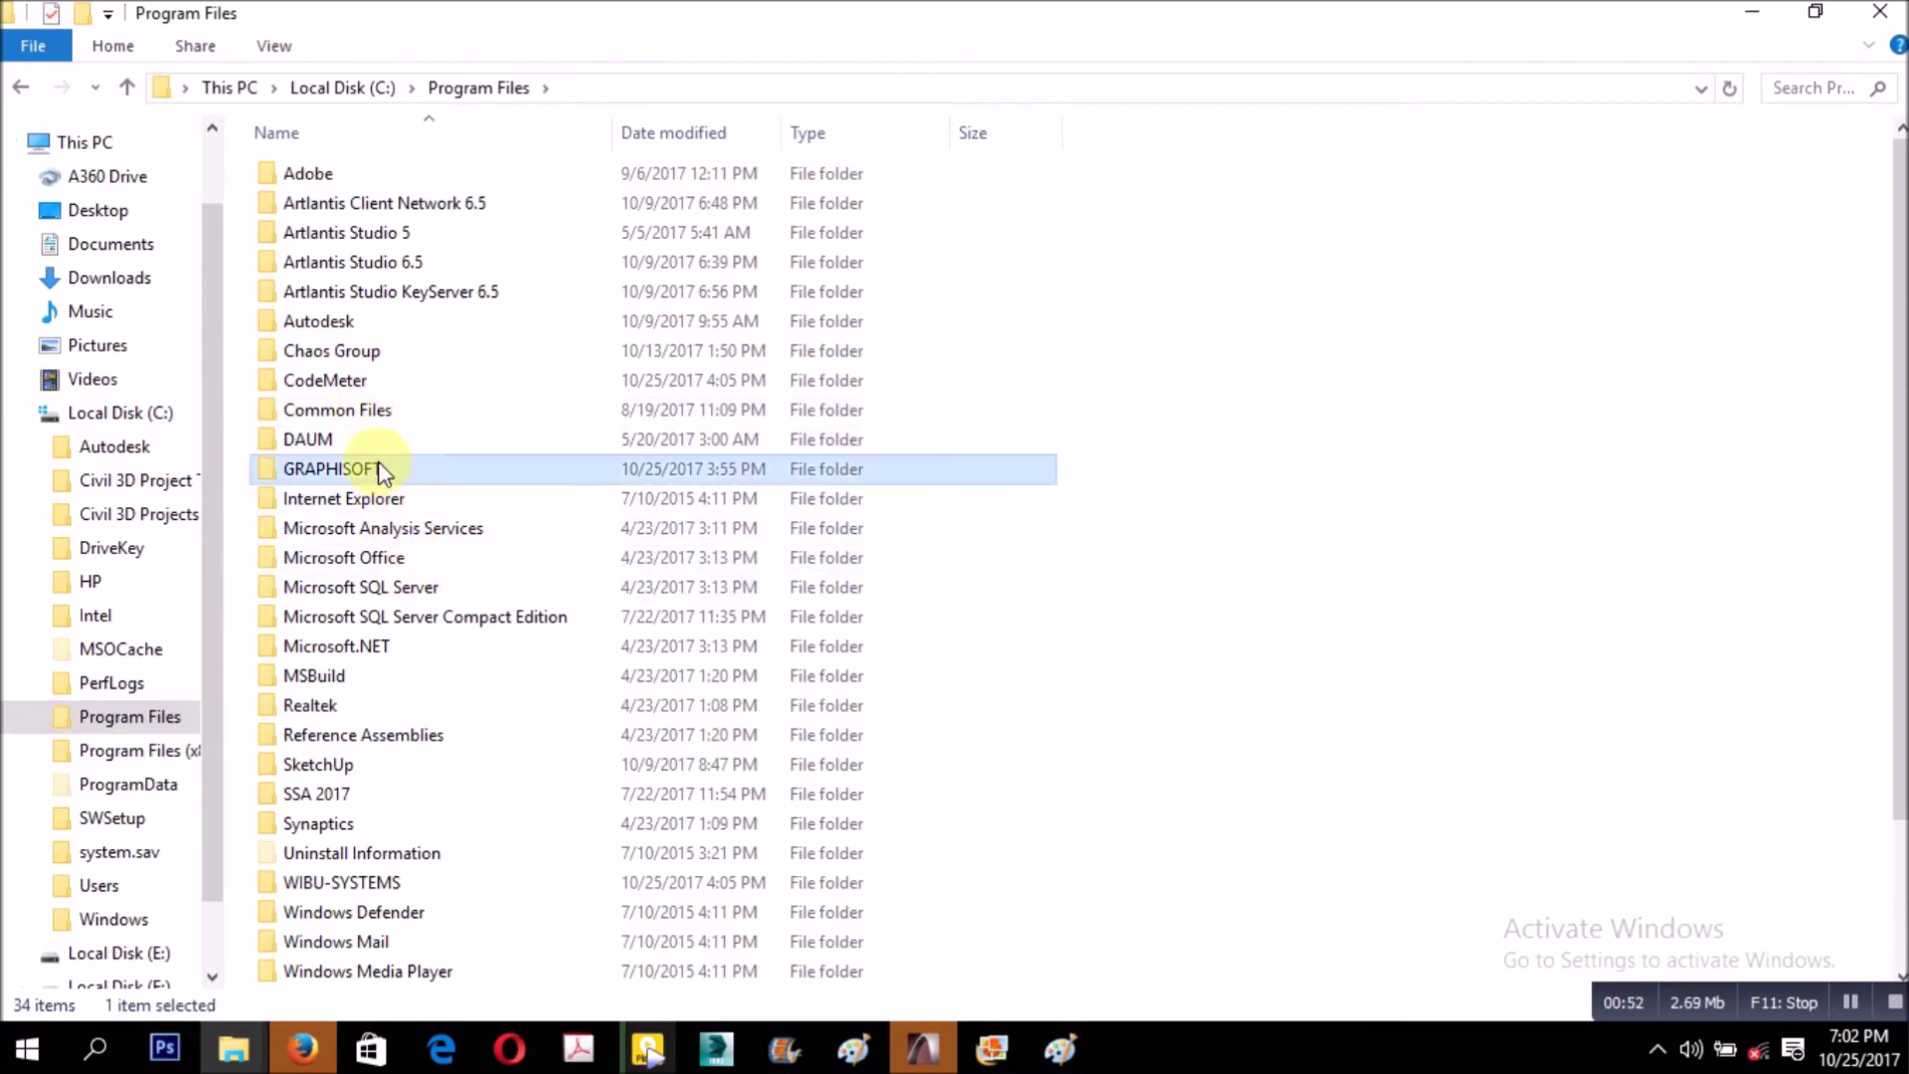
double_click(380, 470)
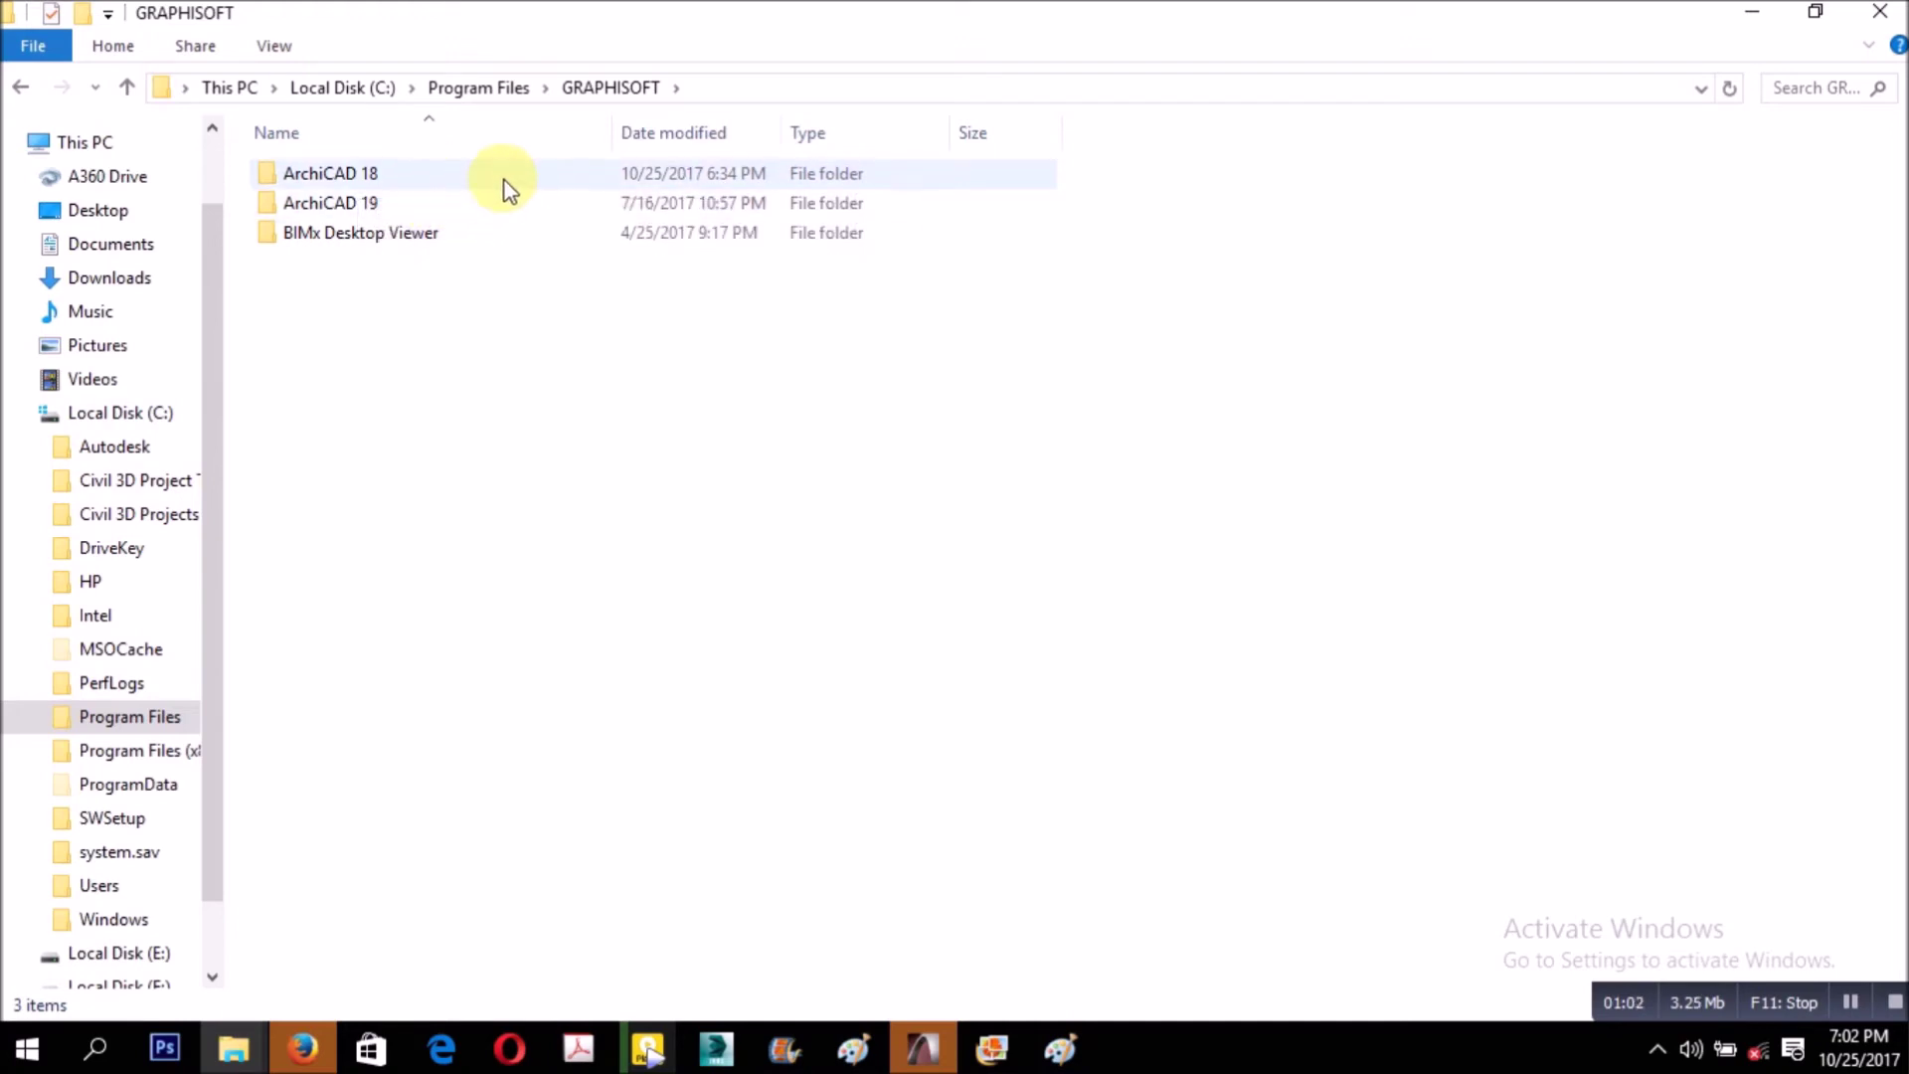
mouse_move(507, 189)
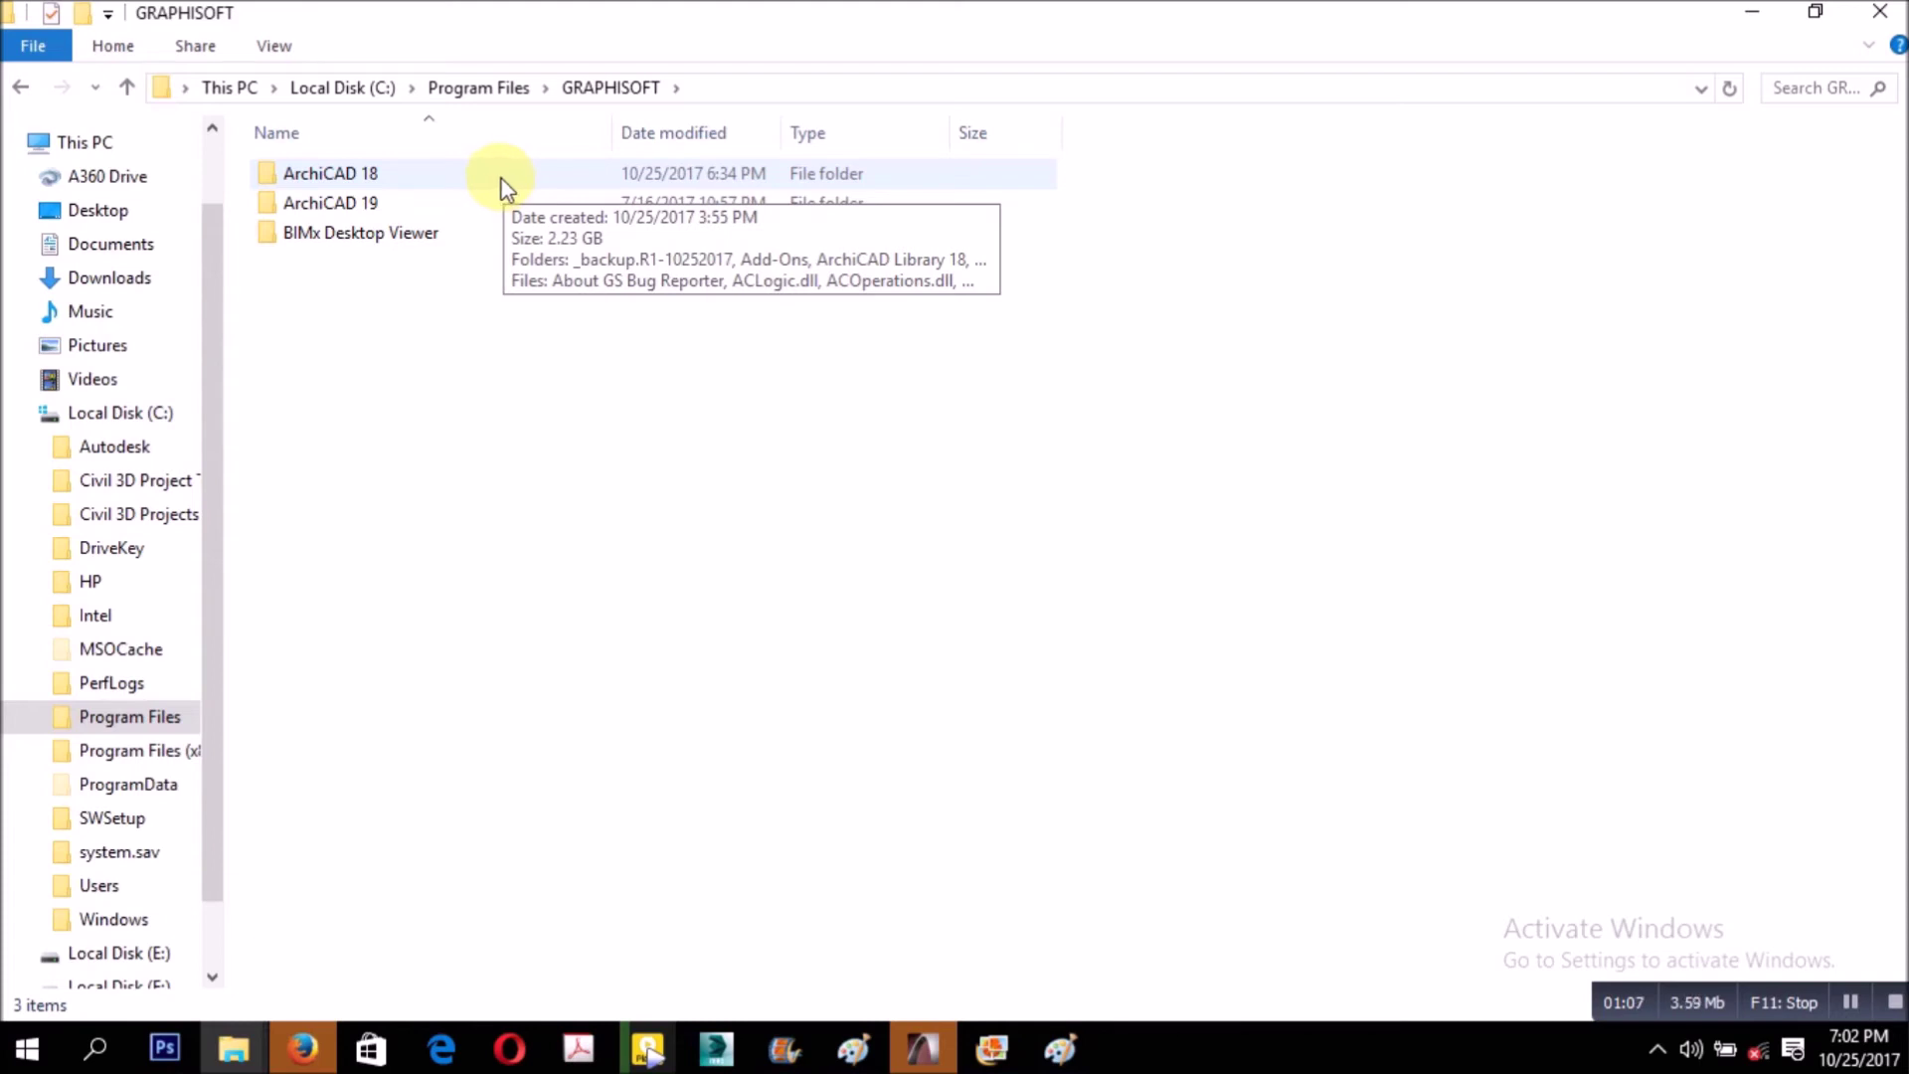
double_click(502, 183)
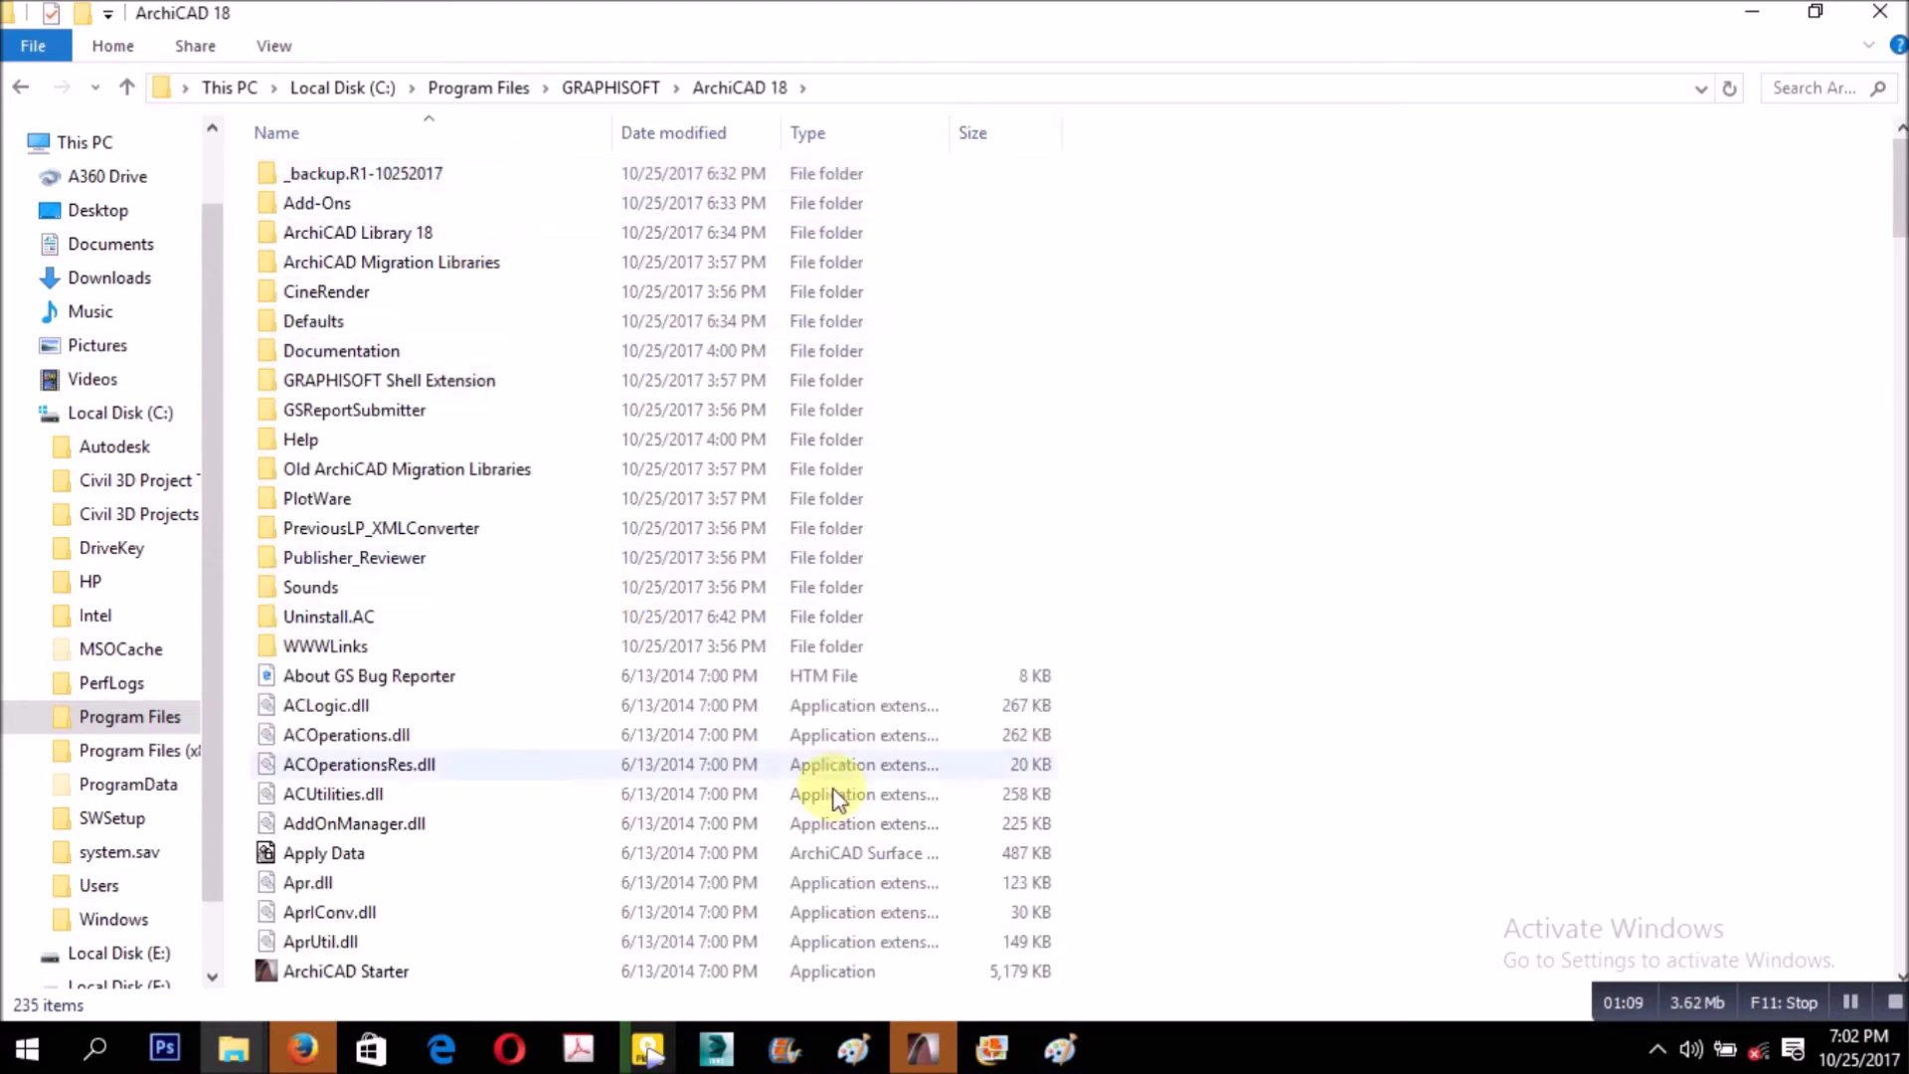
Paste the three copied files into the ArchiCAD 18 folder, replacing the existing ones and granting administrator permission for all items
right_click(1092, 909)
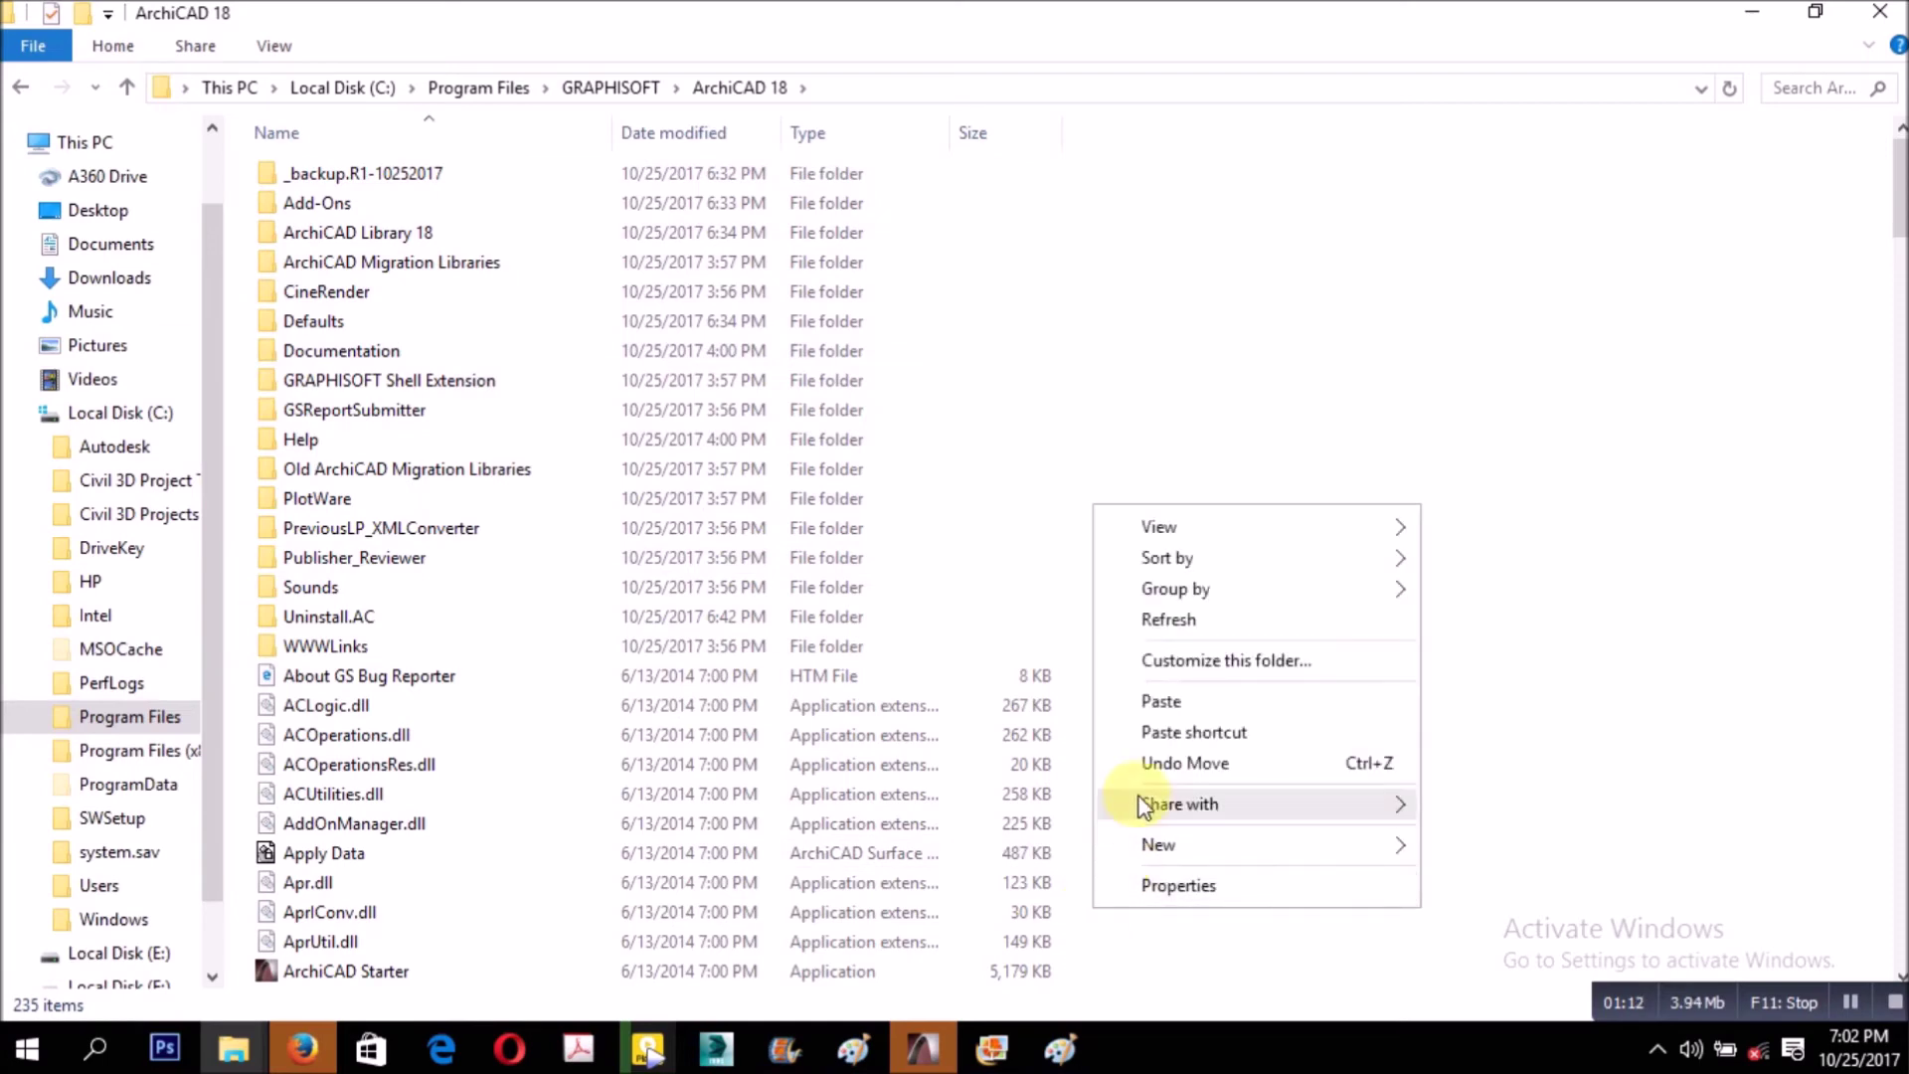
click(1156, 708)
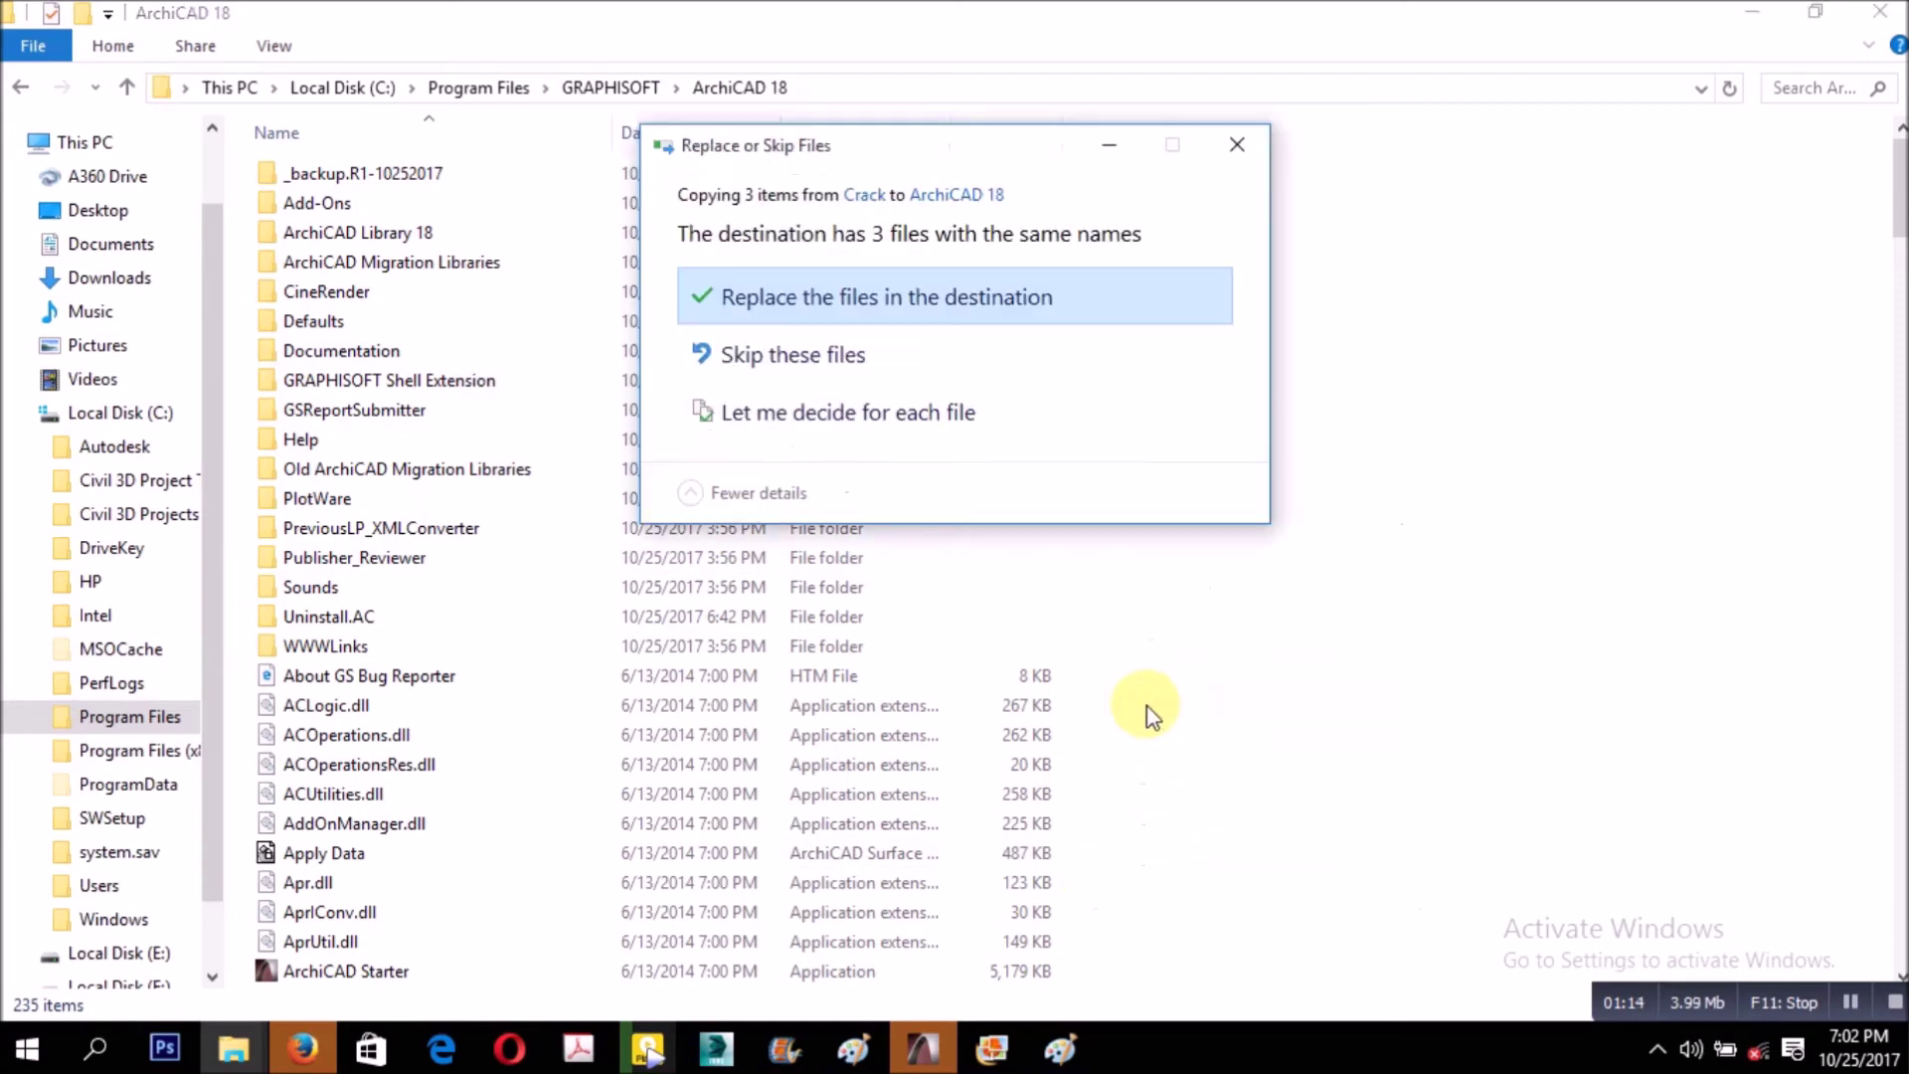
click(766, 310)
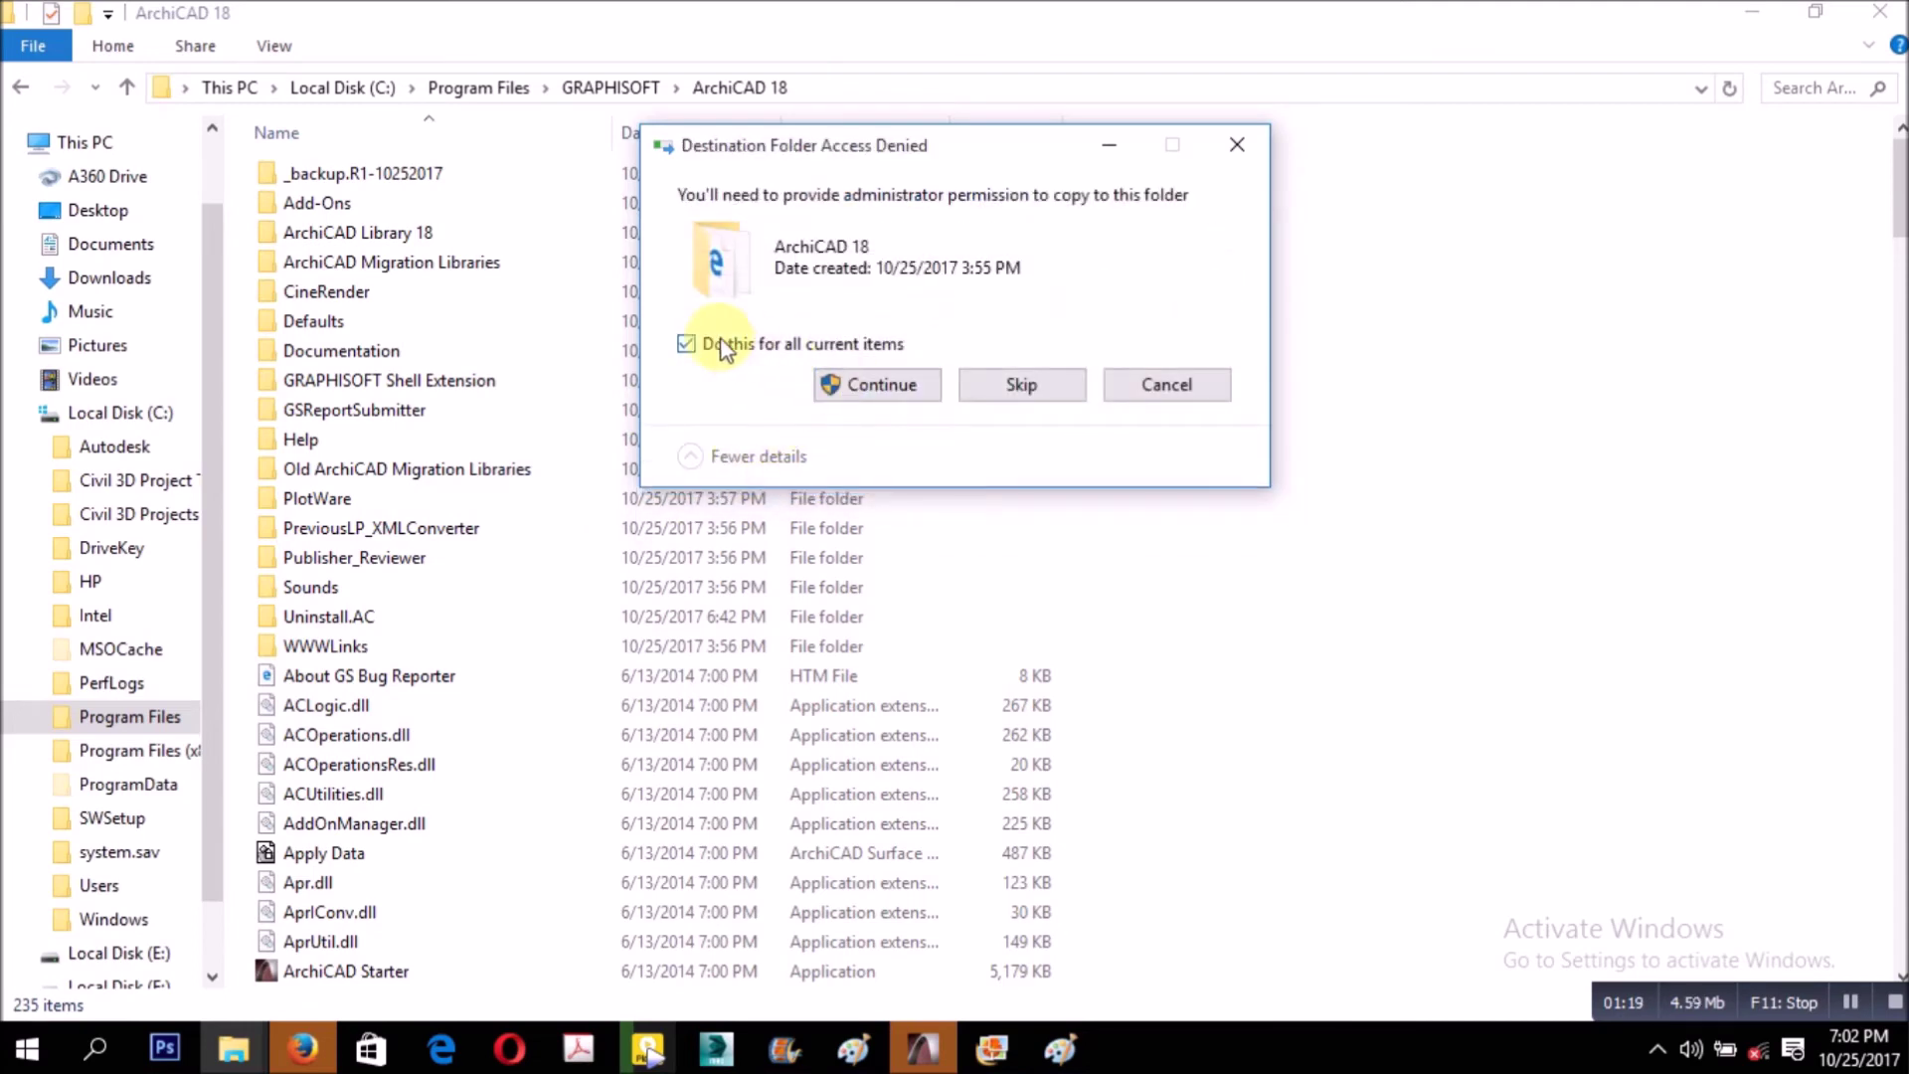
click(850, 386)
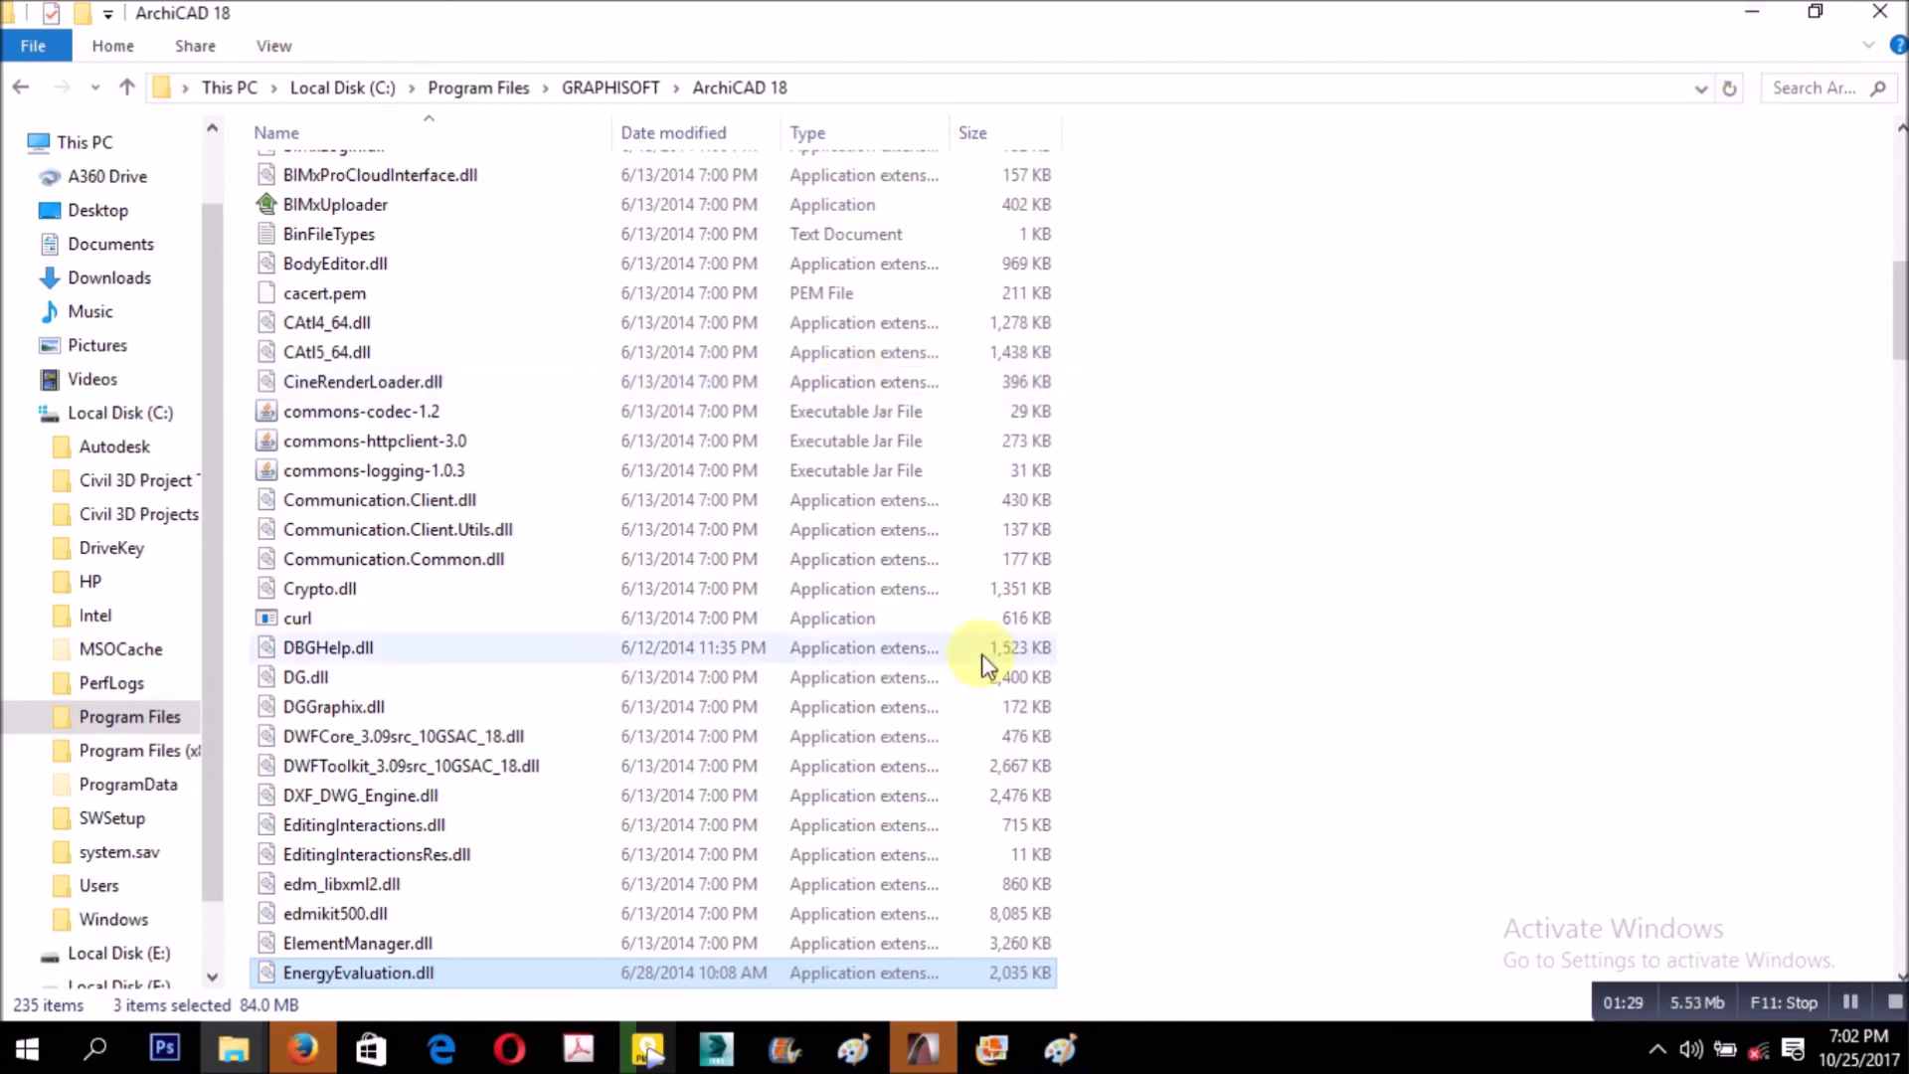
Close the two open folder windows and minimise the Movie Maker and Paint windows
click(1879, 12)
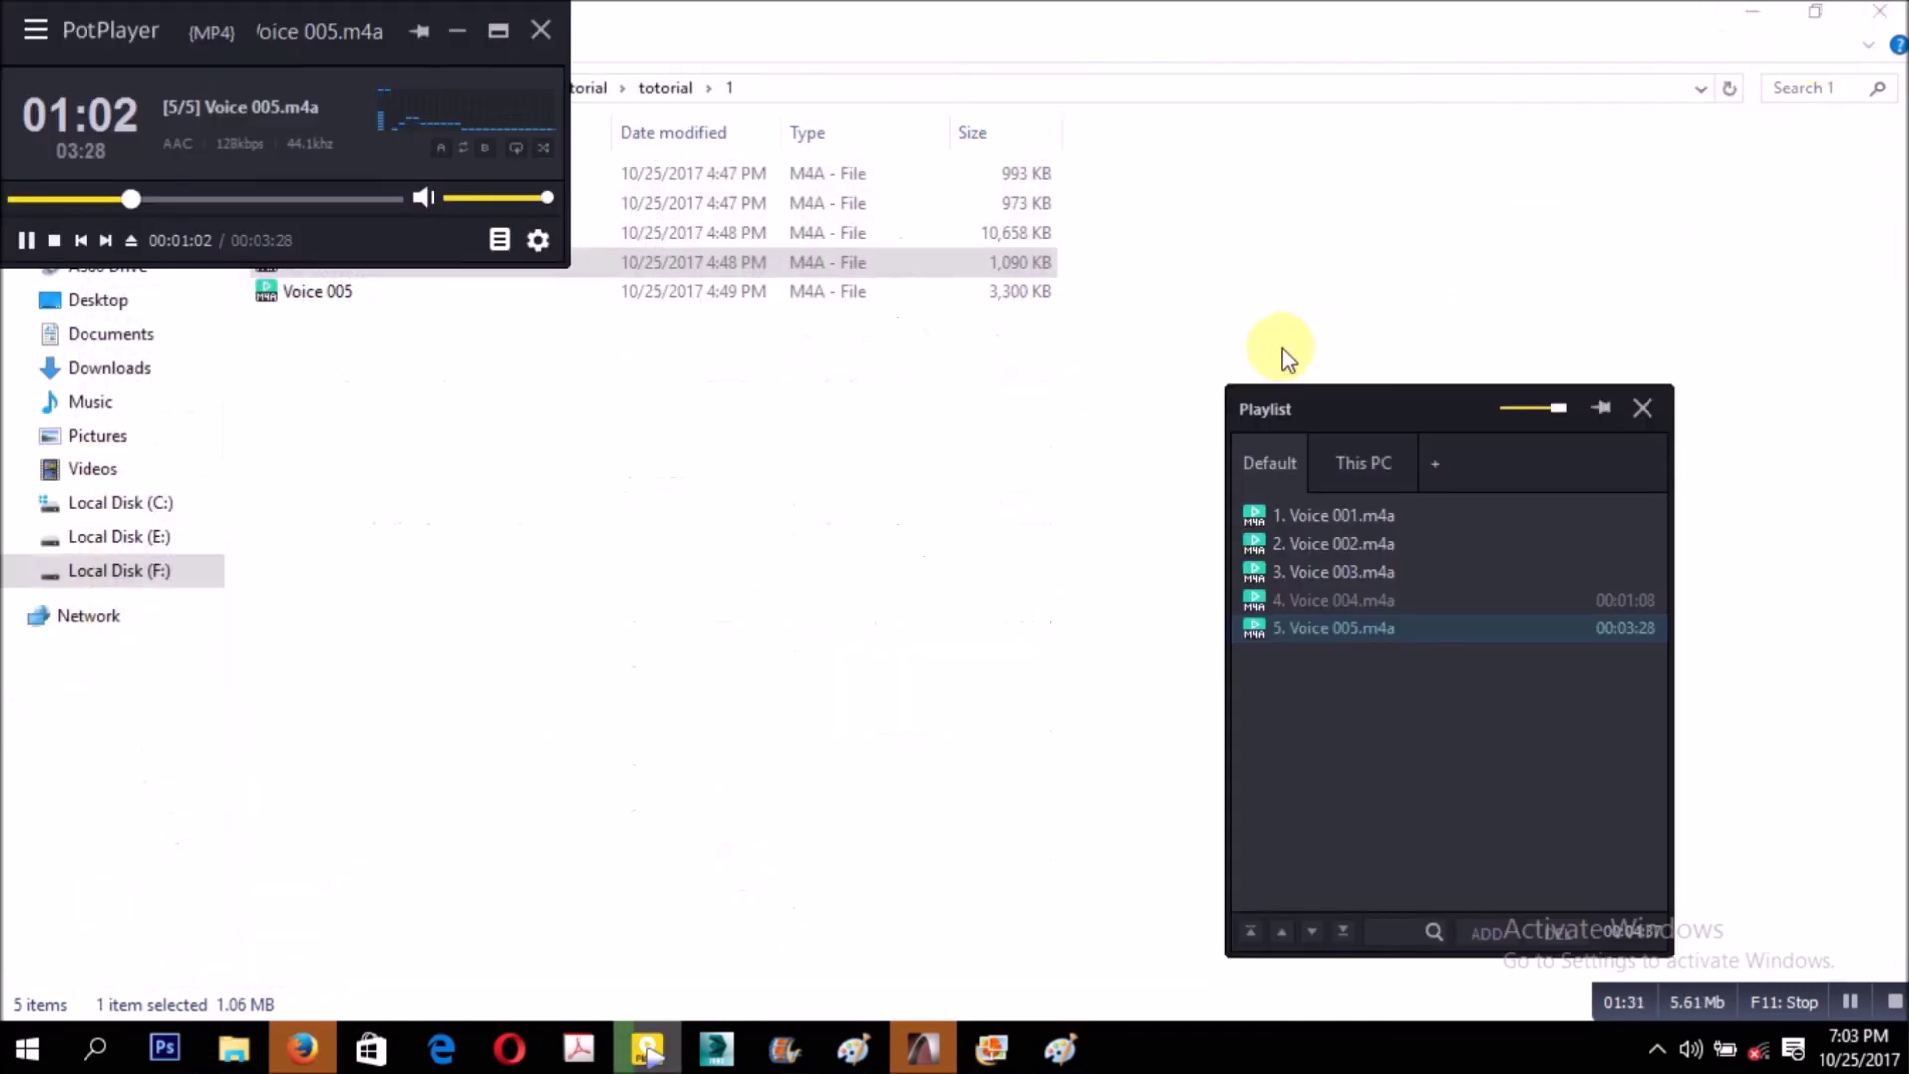
click(1879, 12)
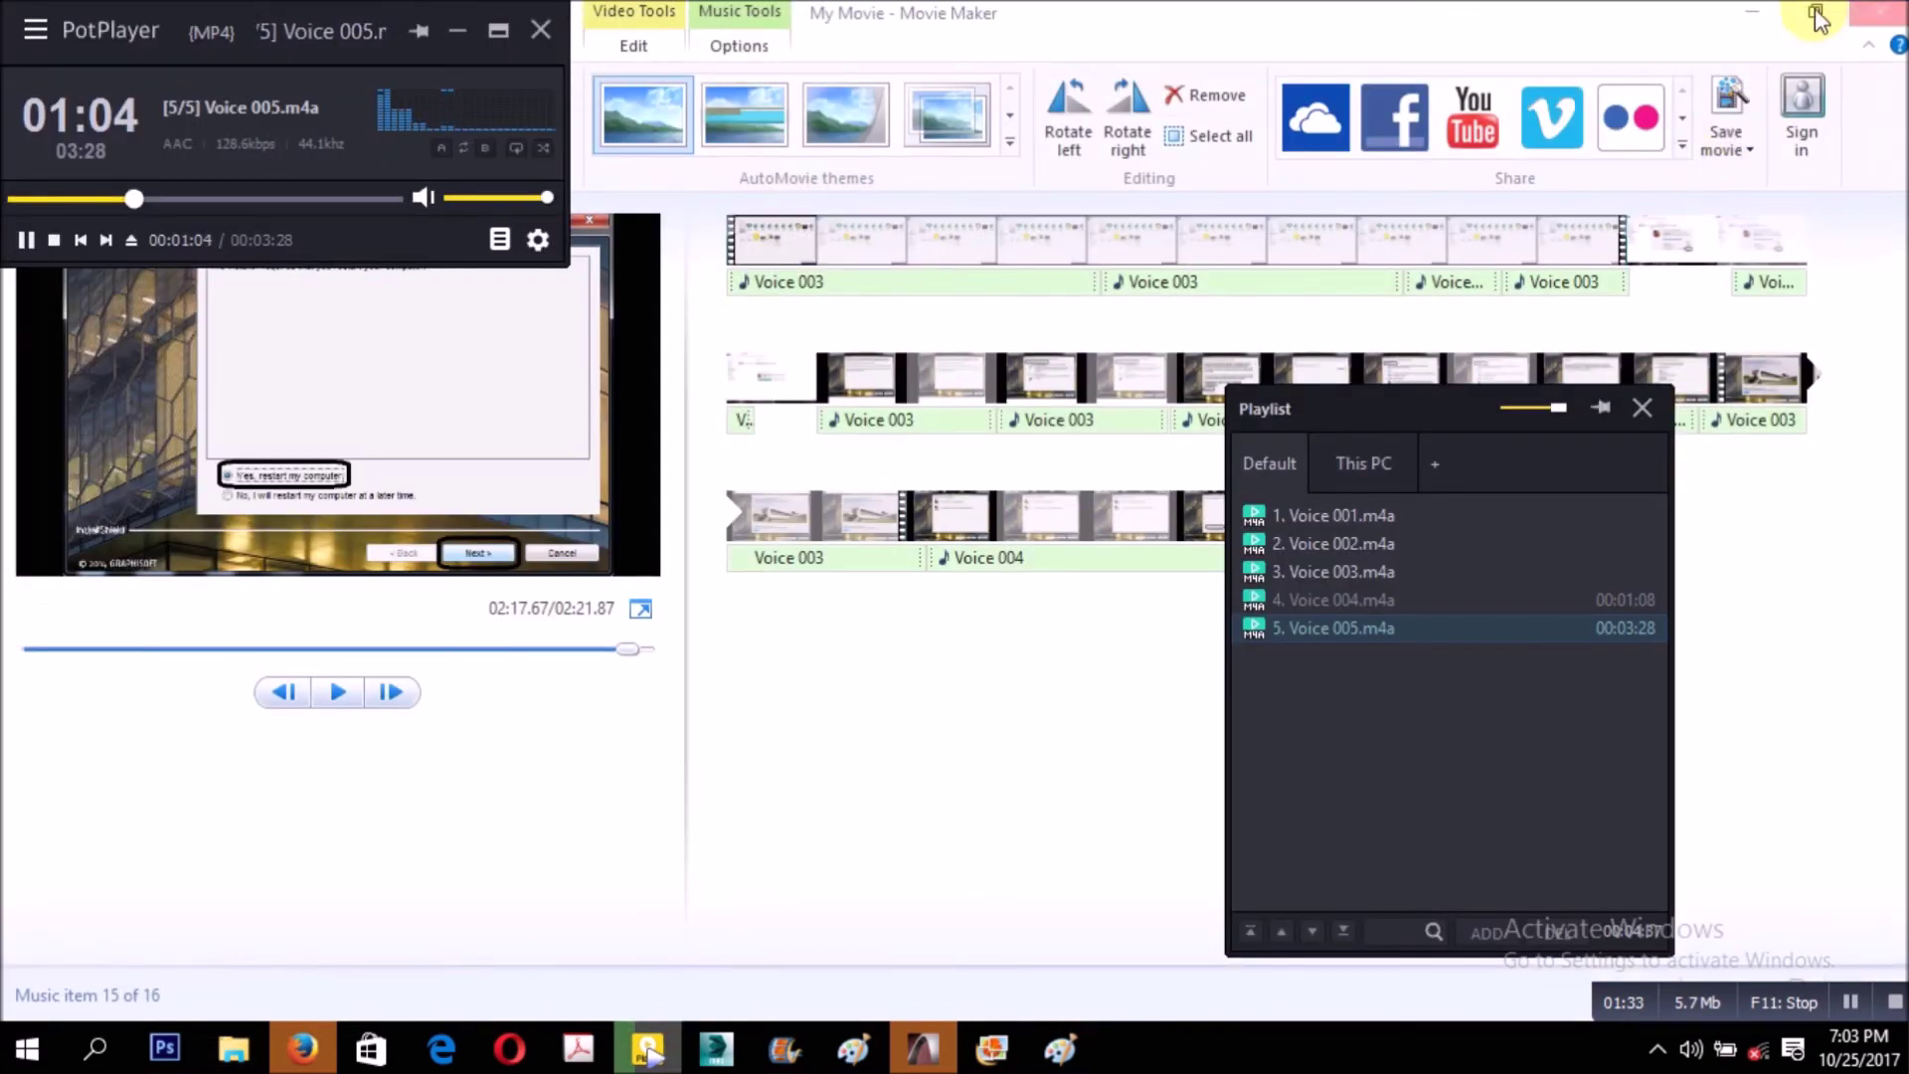
click(1752, 10)
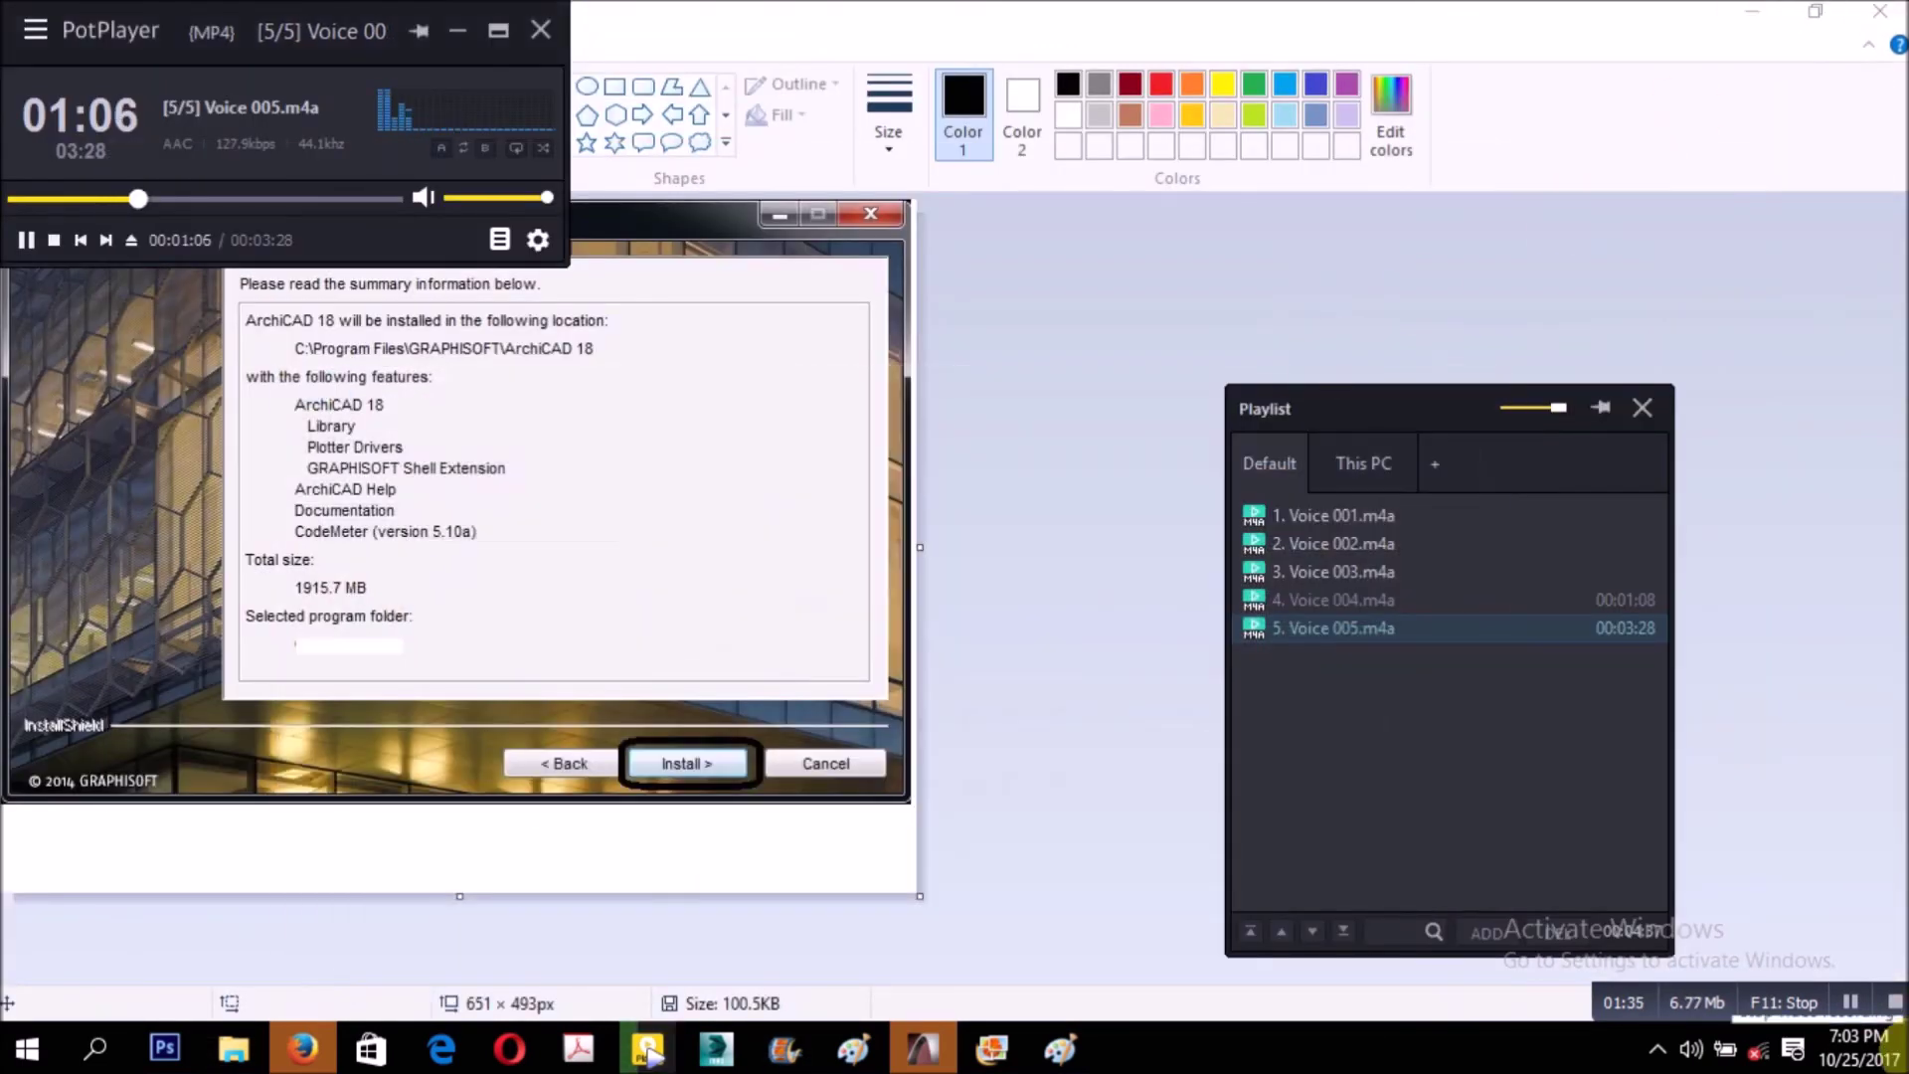
click(1905, 1049)
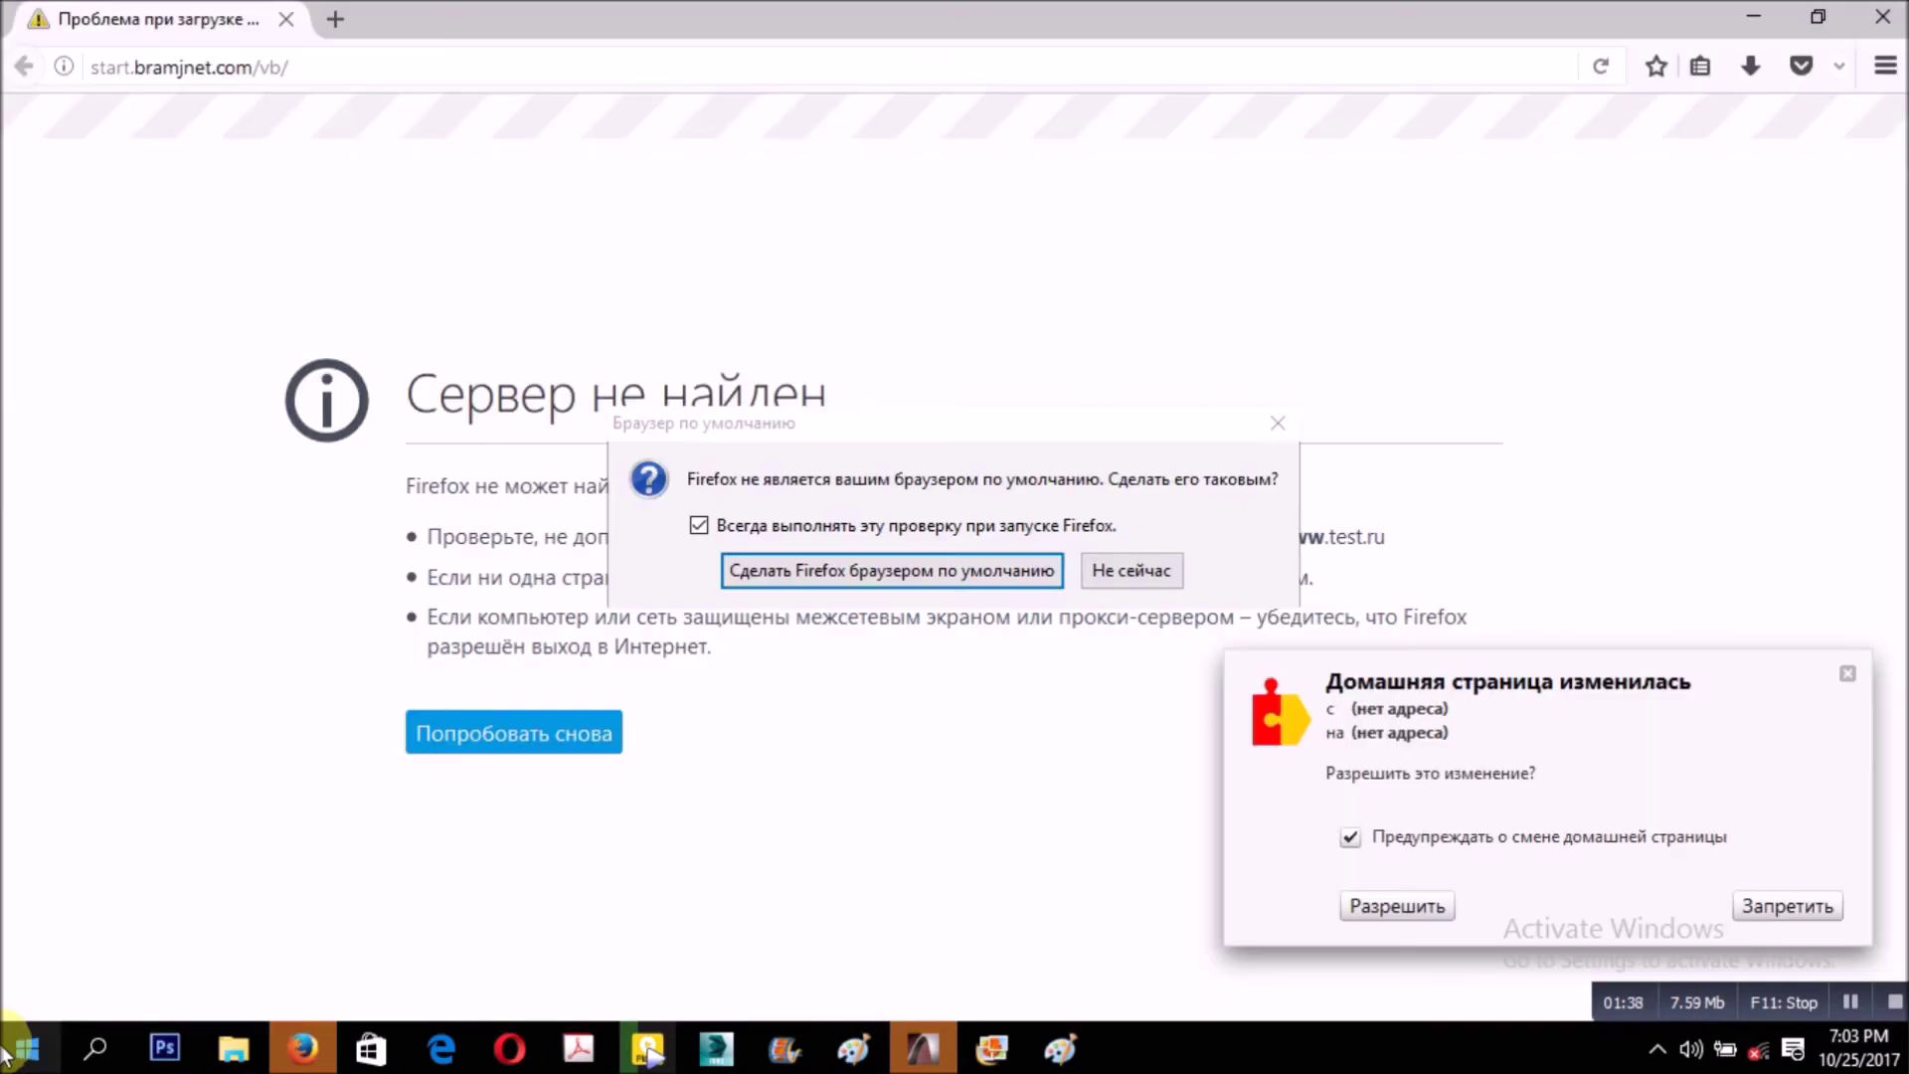
Launch ArchiCAD 18 from the GRAPHISOFT group in the list of all installed apps
click(27, 1048)
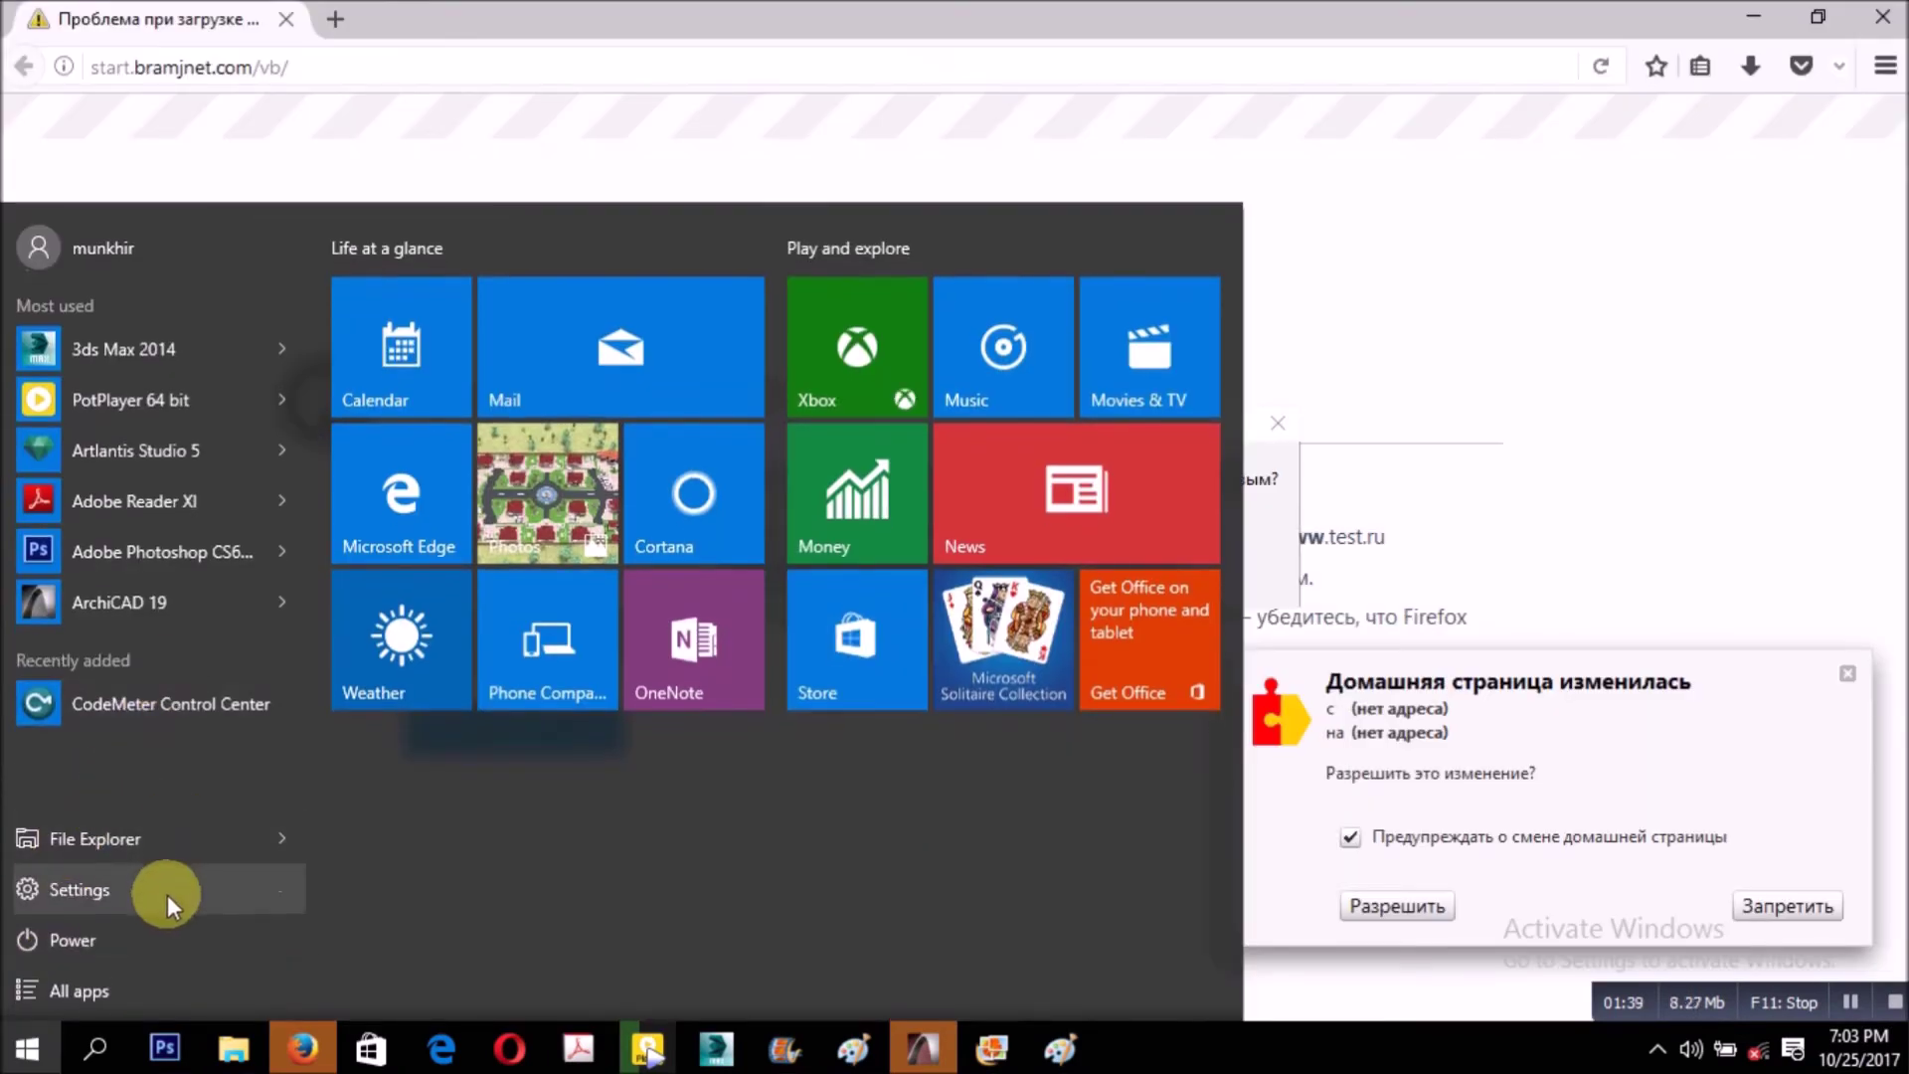
click(147, 979)
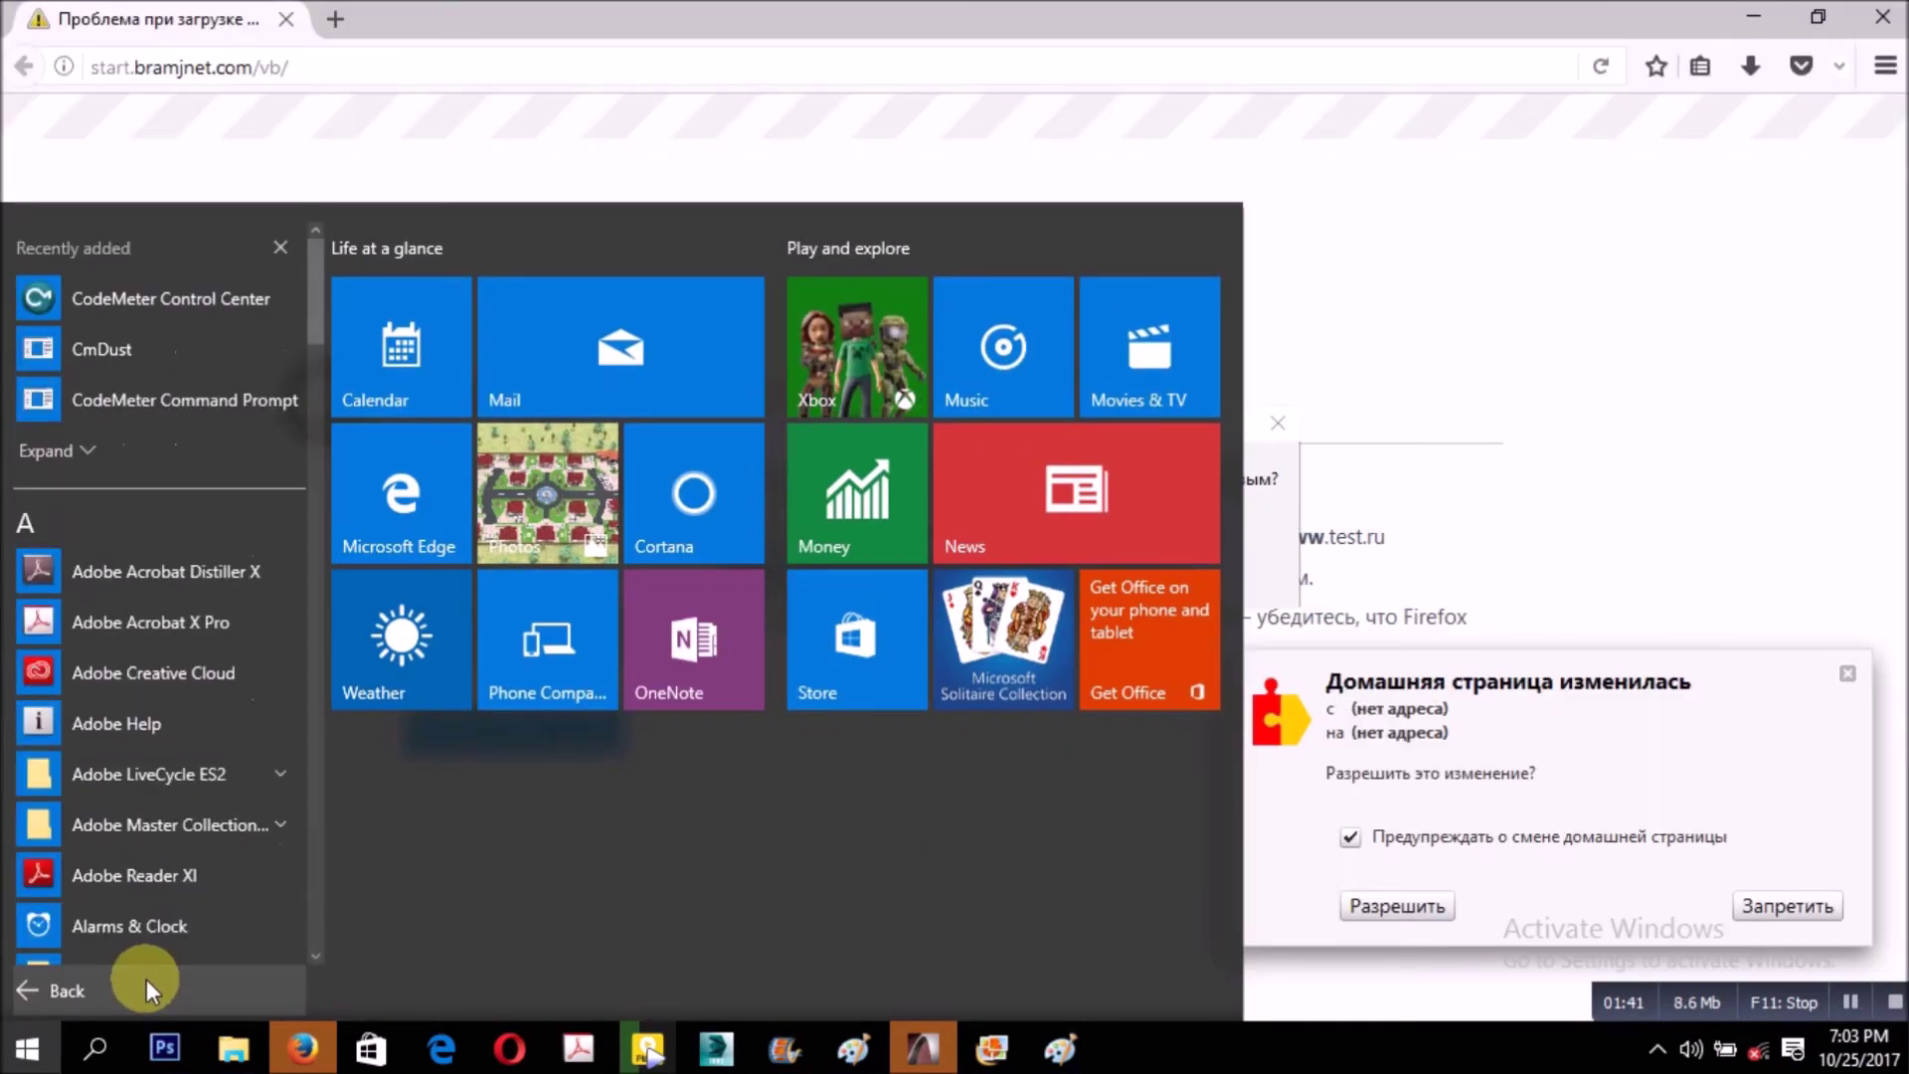
scroll(164, 873, down, 3)
scroll(164, 865, down, 5)
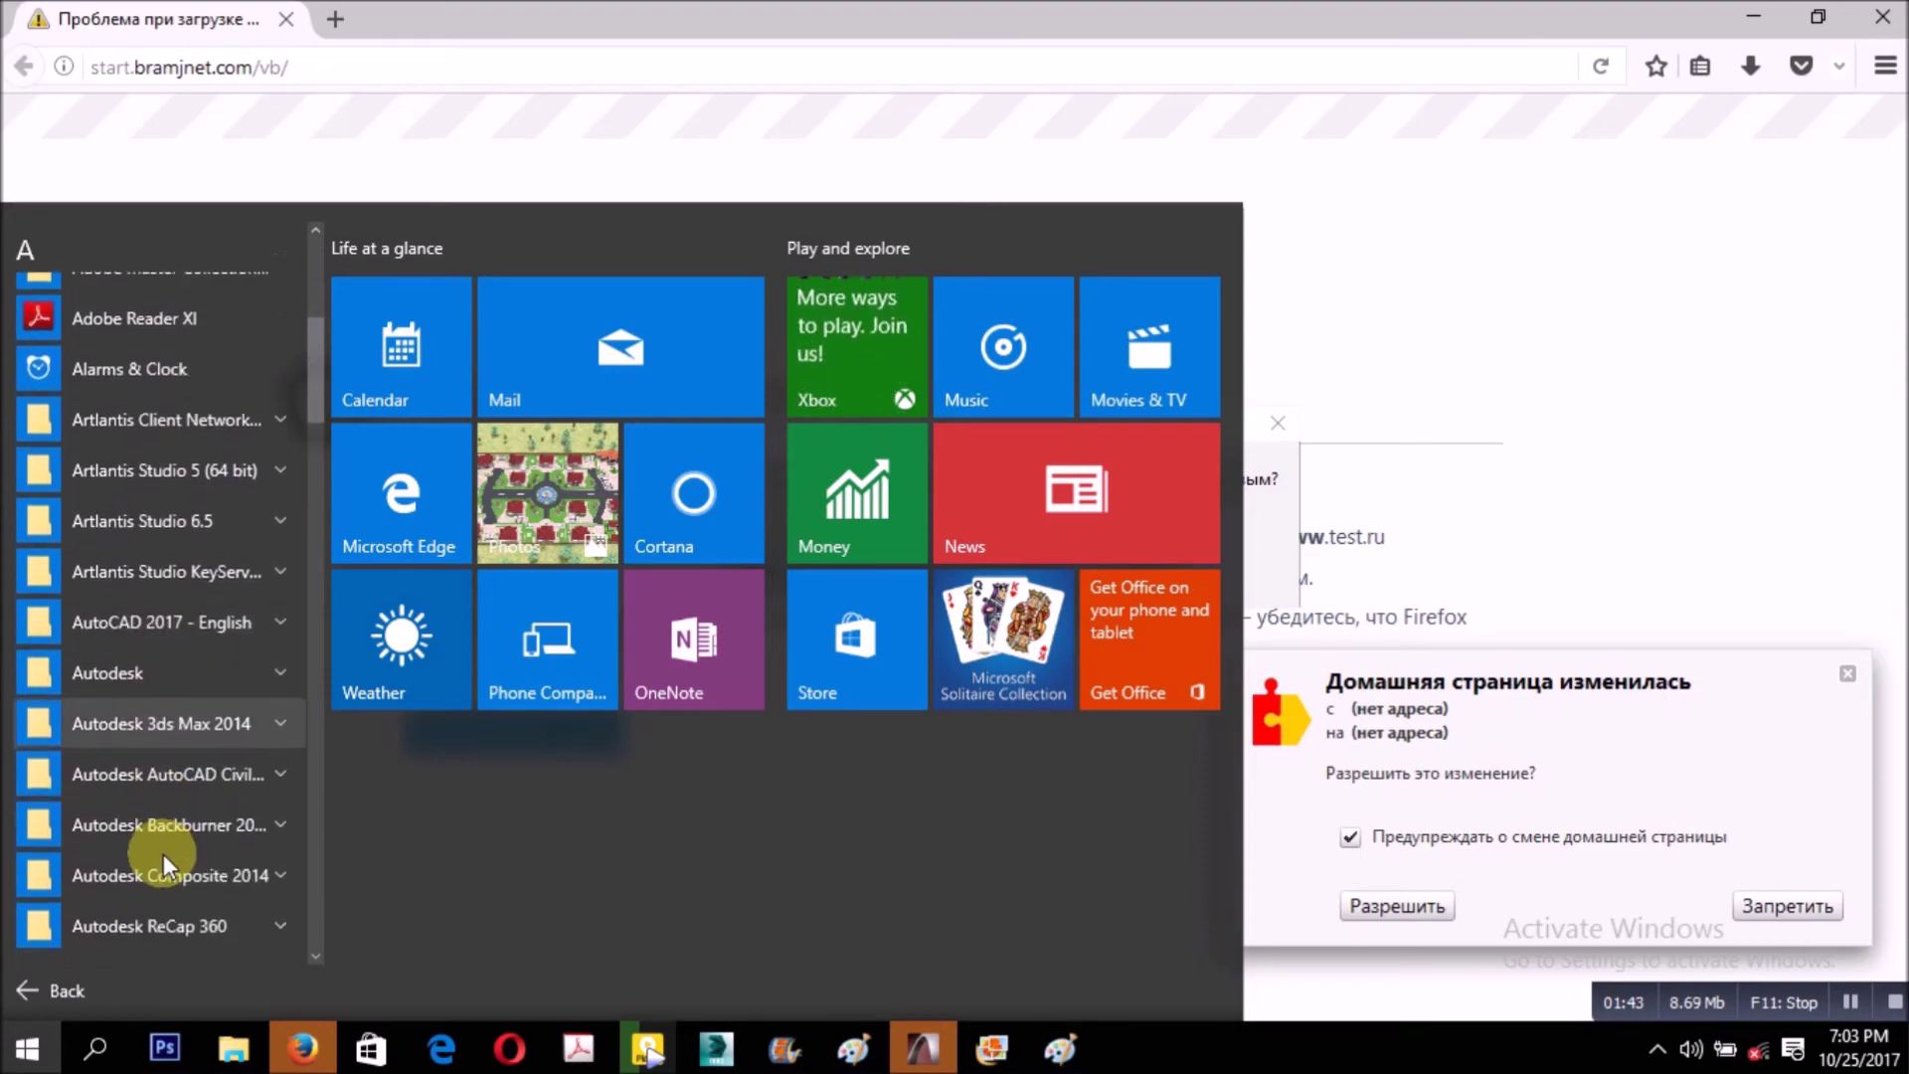
scroll(164, 855, down, 3)
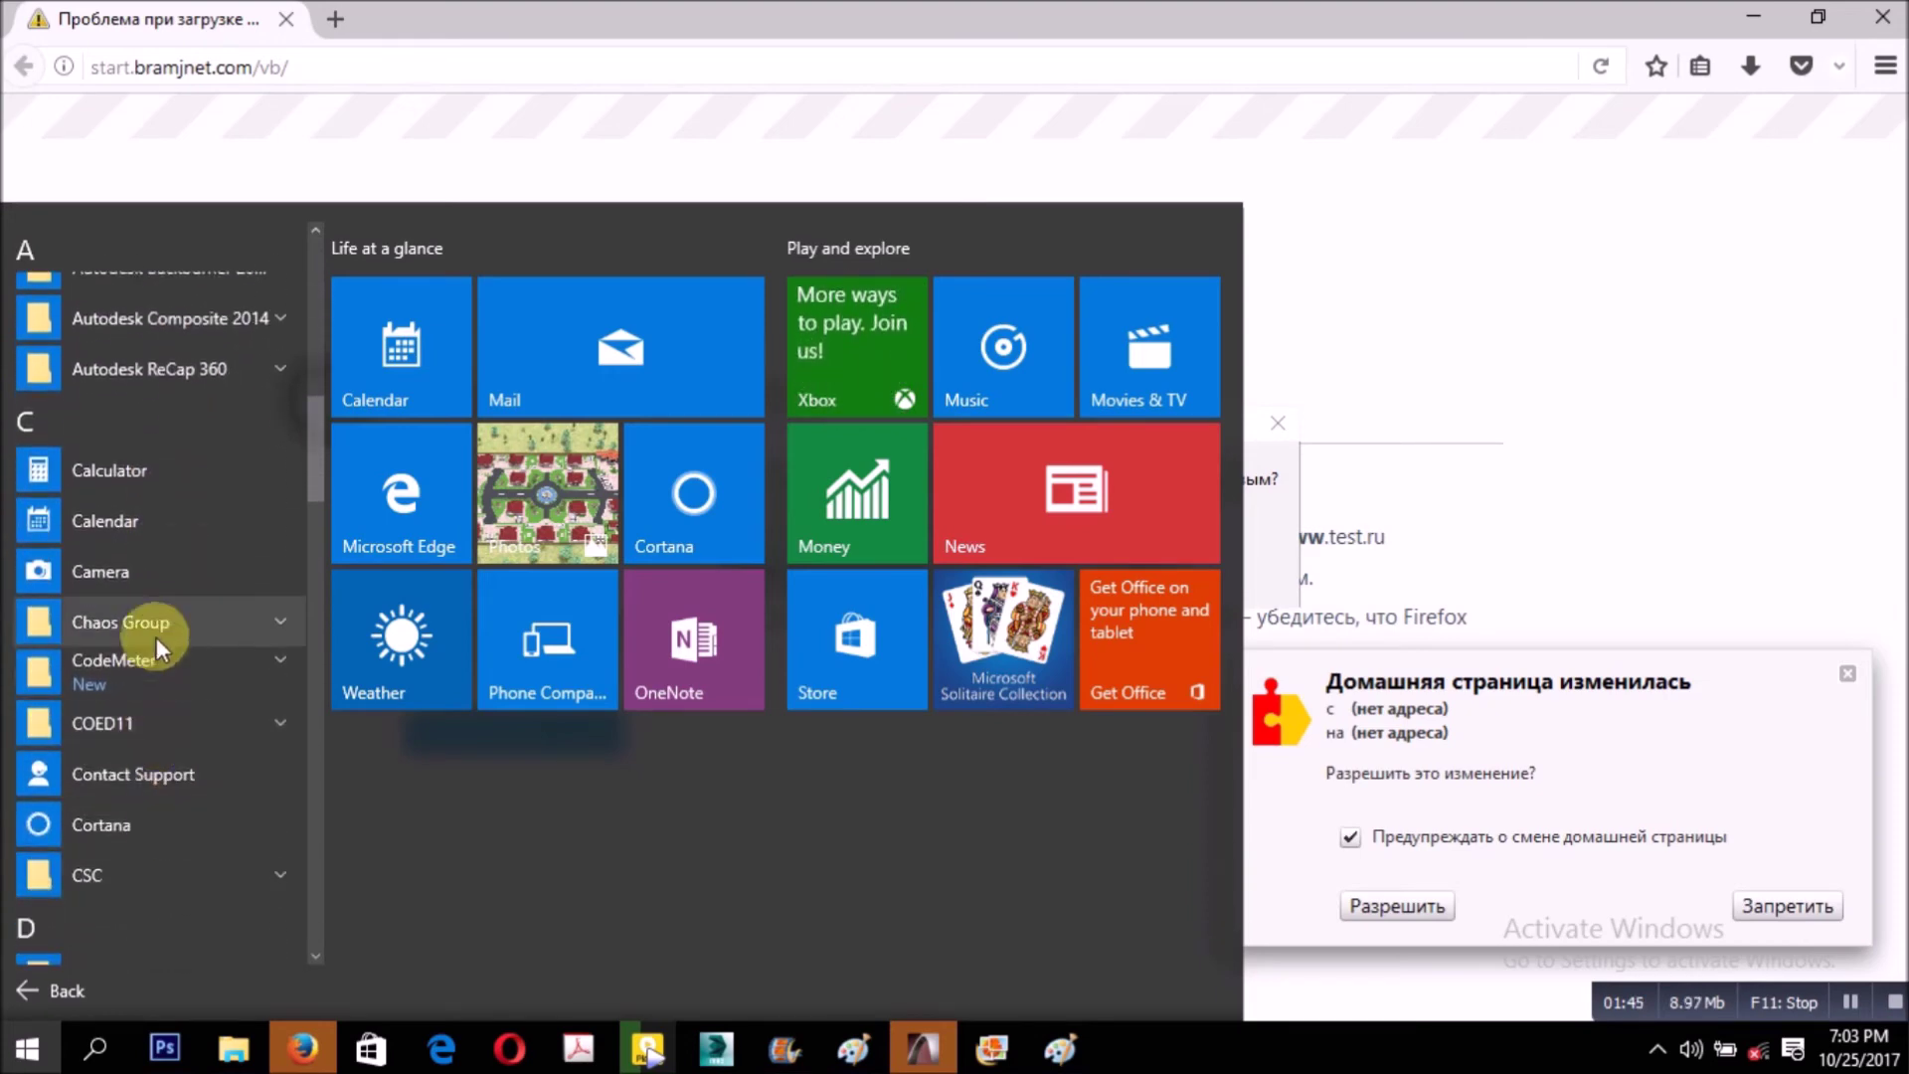
scroll(185, 720, down, 7)
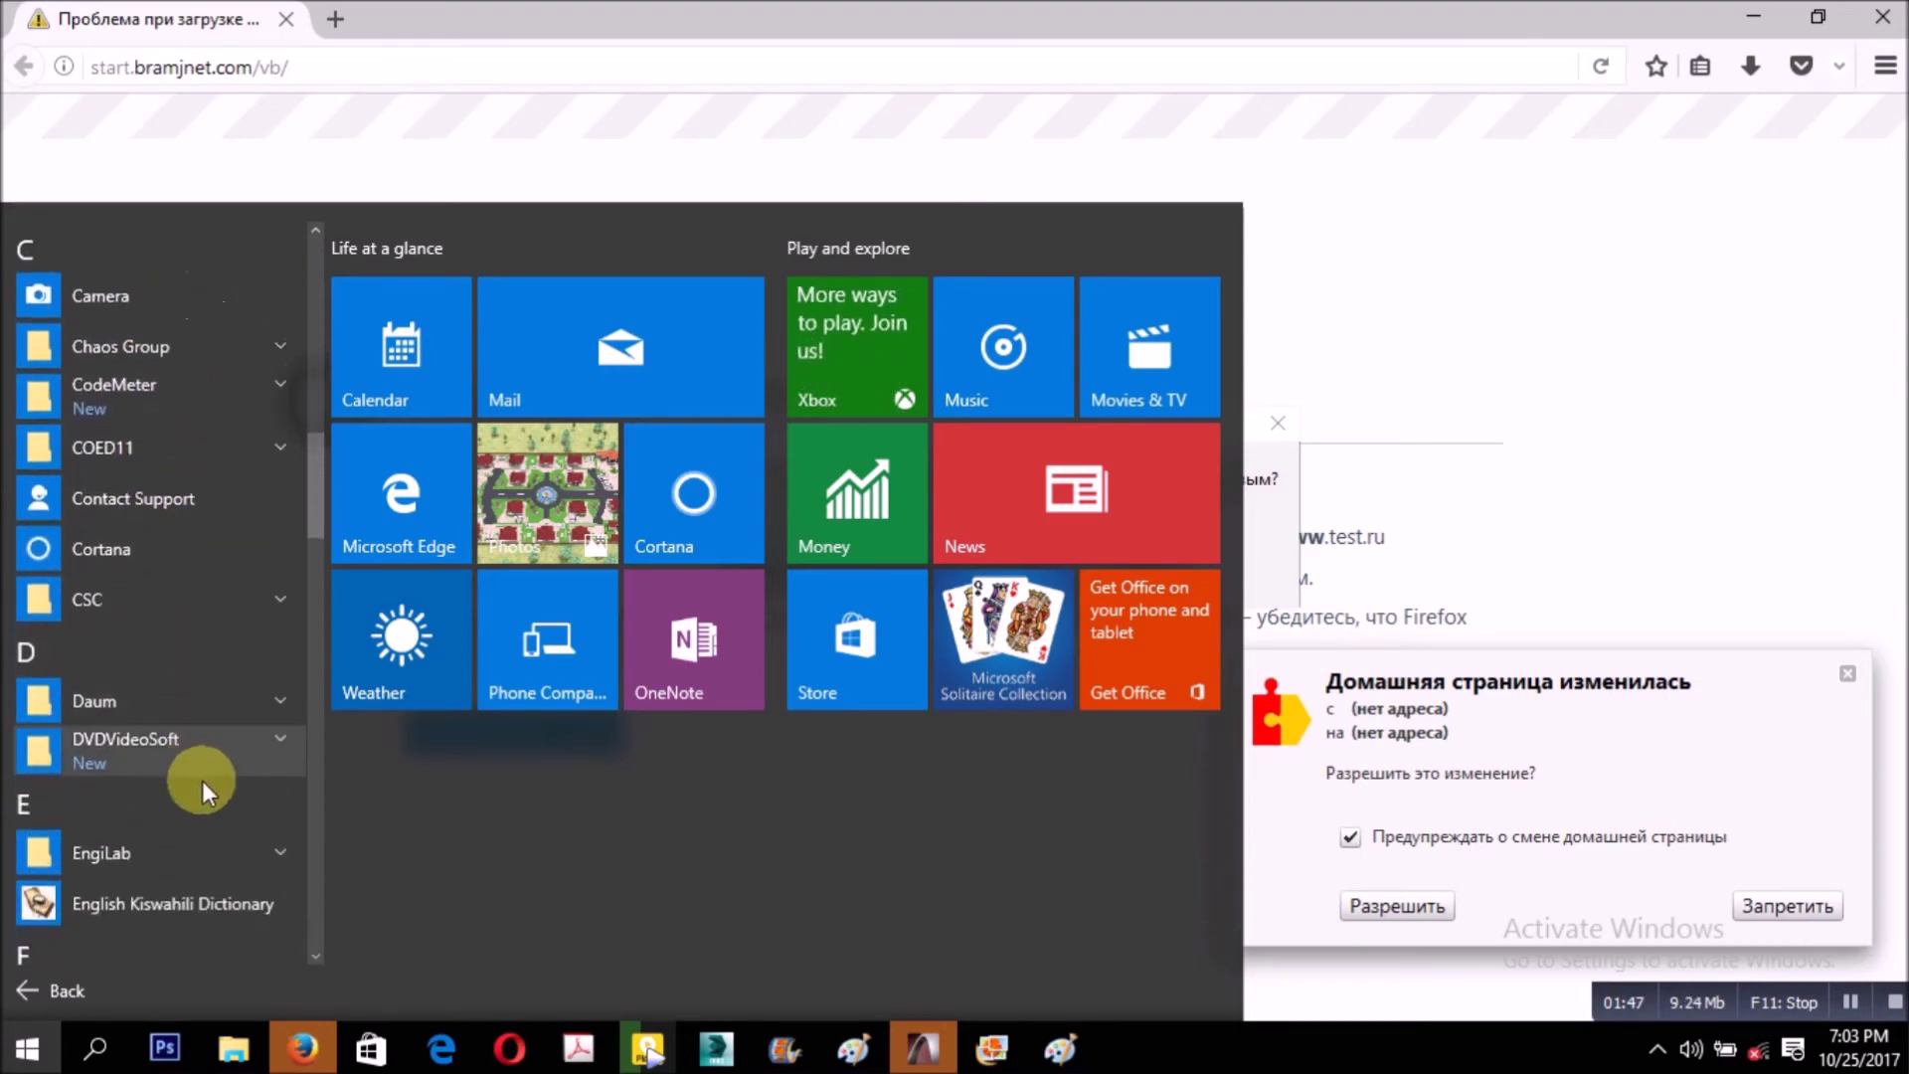
scroll(175, 838, down, 3)
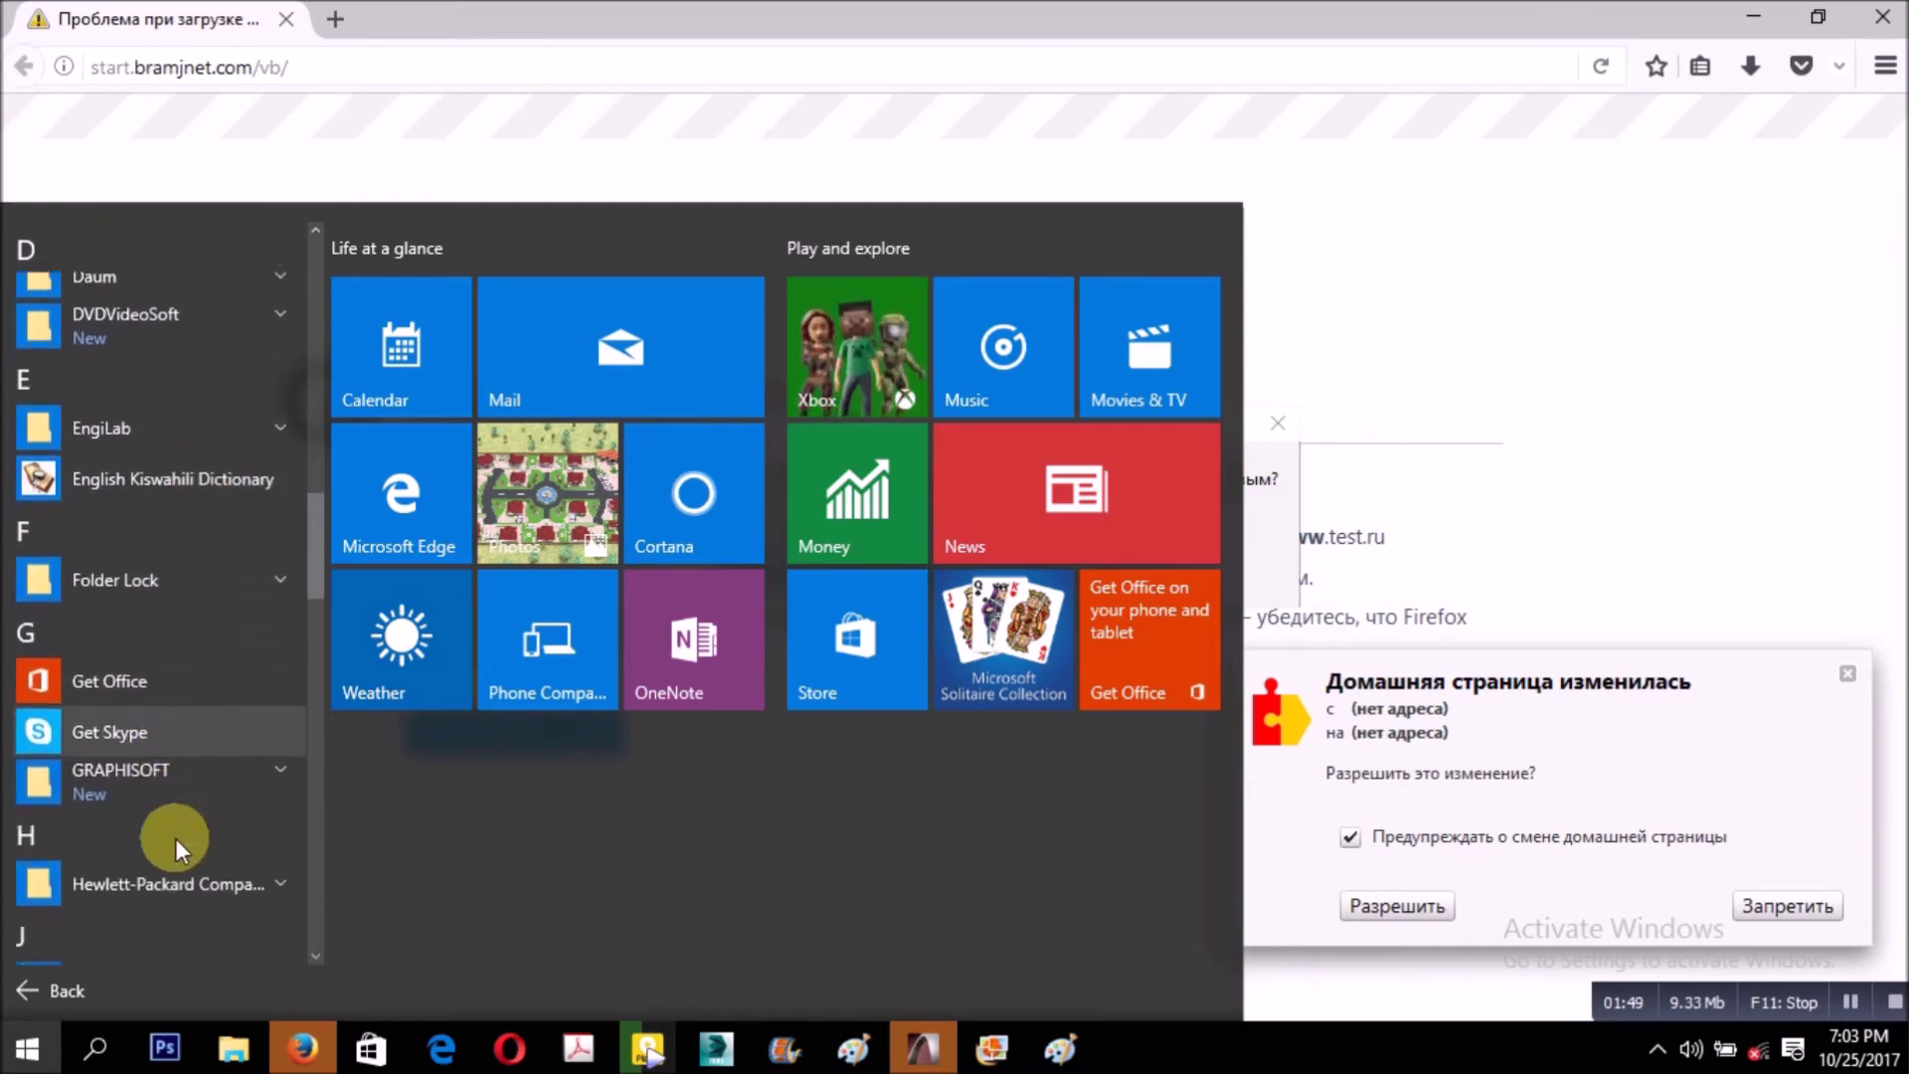
click(153, 708)
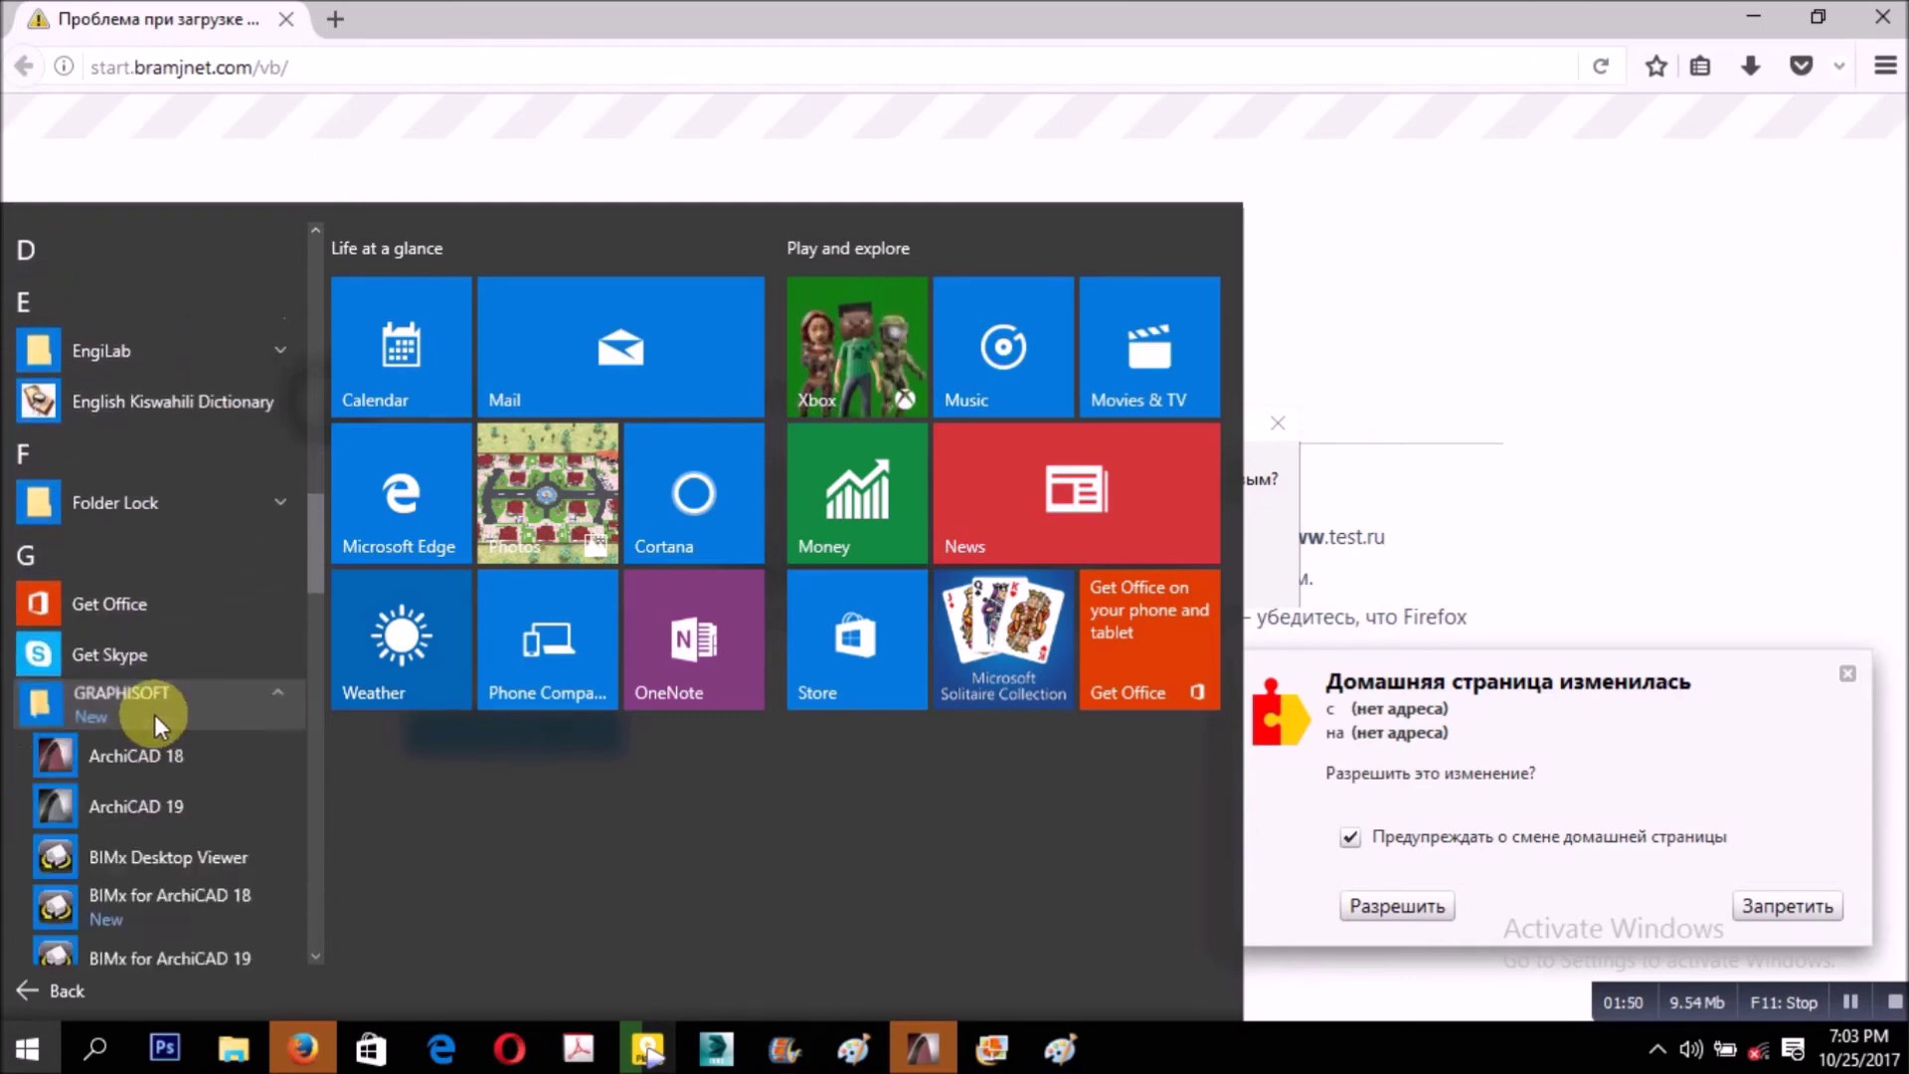
click(187, 758)
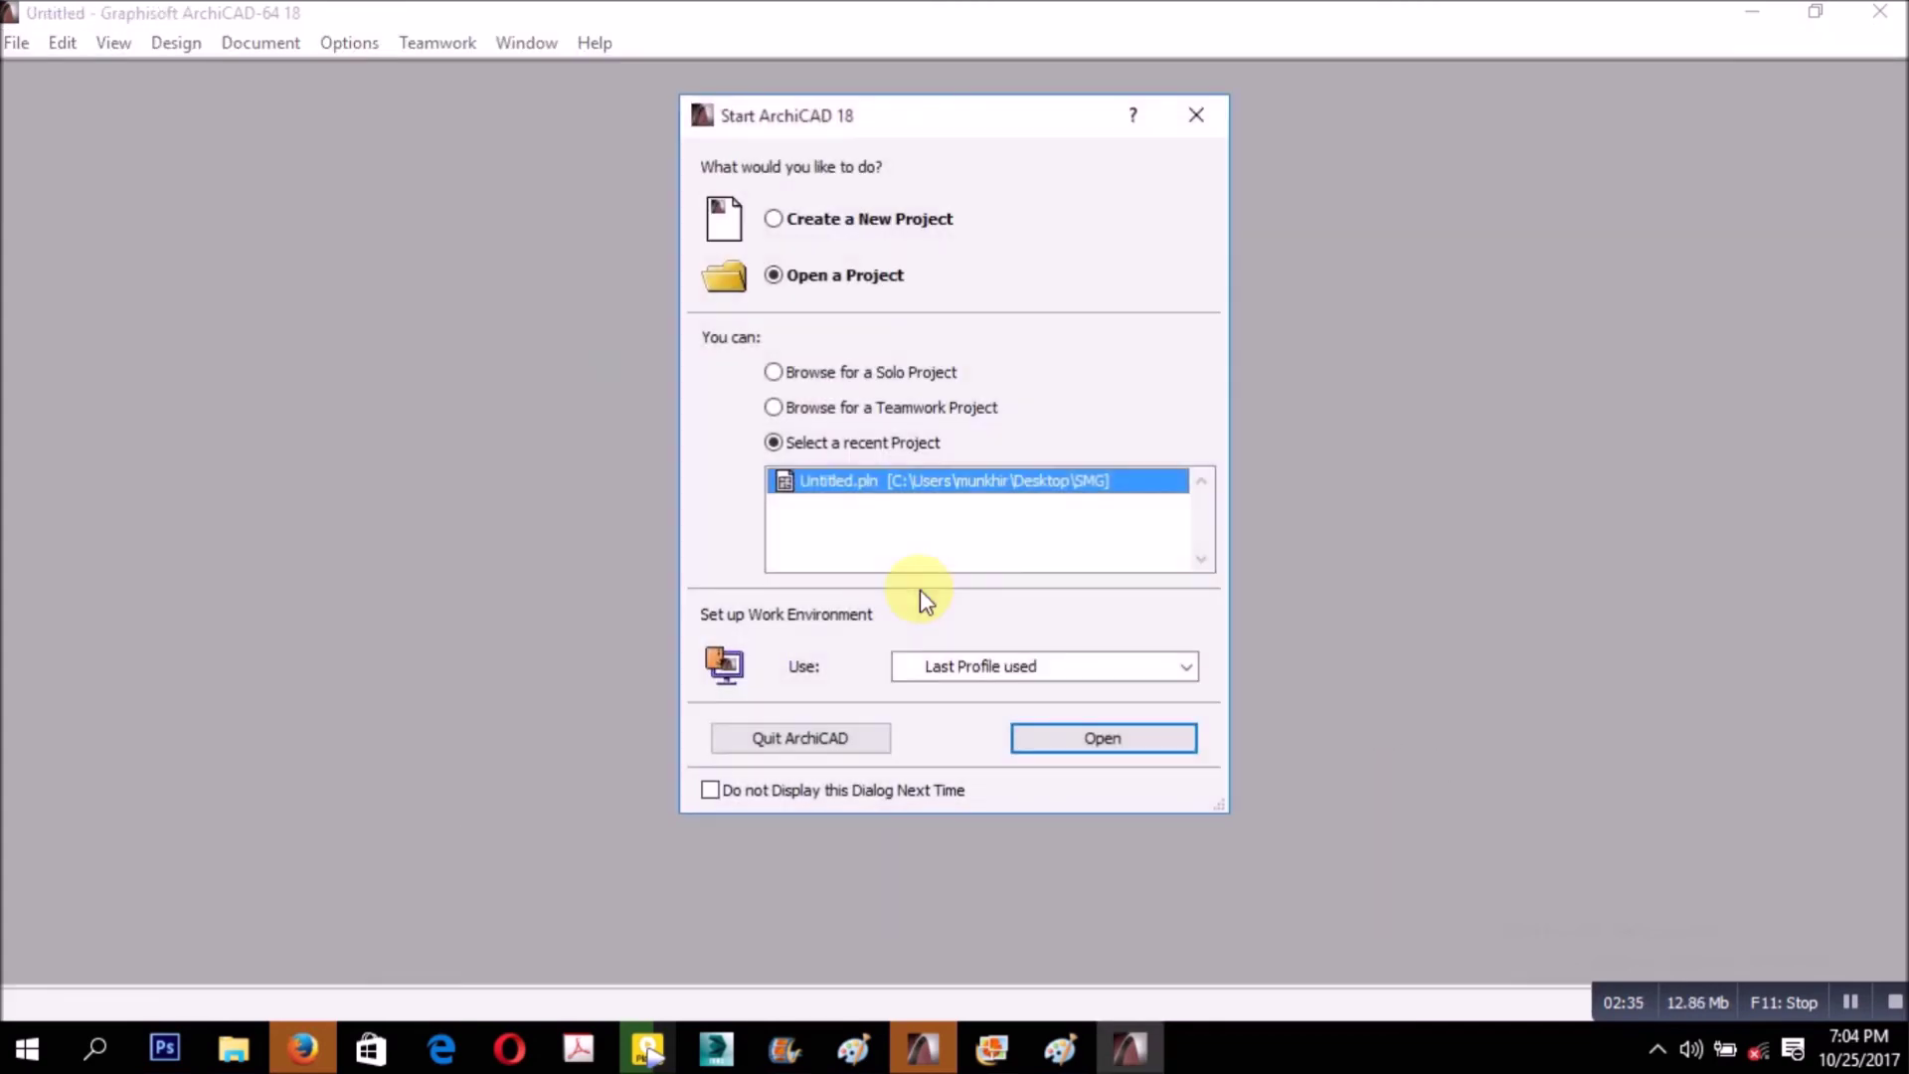
Create a new project from ArchiCAD 18 Template.tpl using the last used work environment profile
click(785, 221)
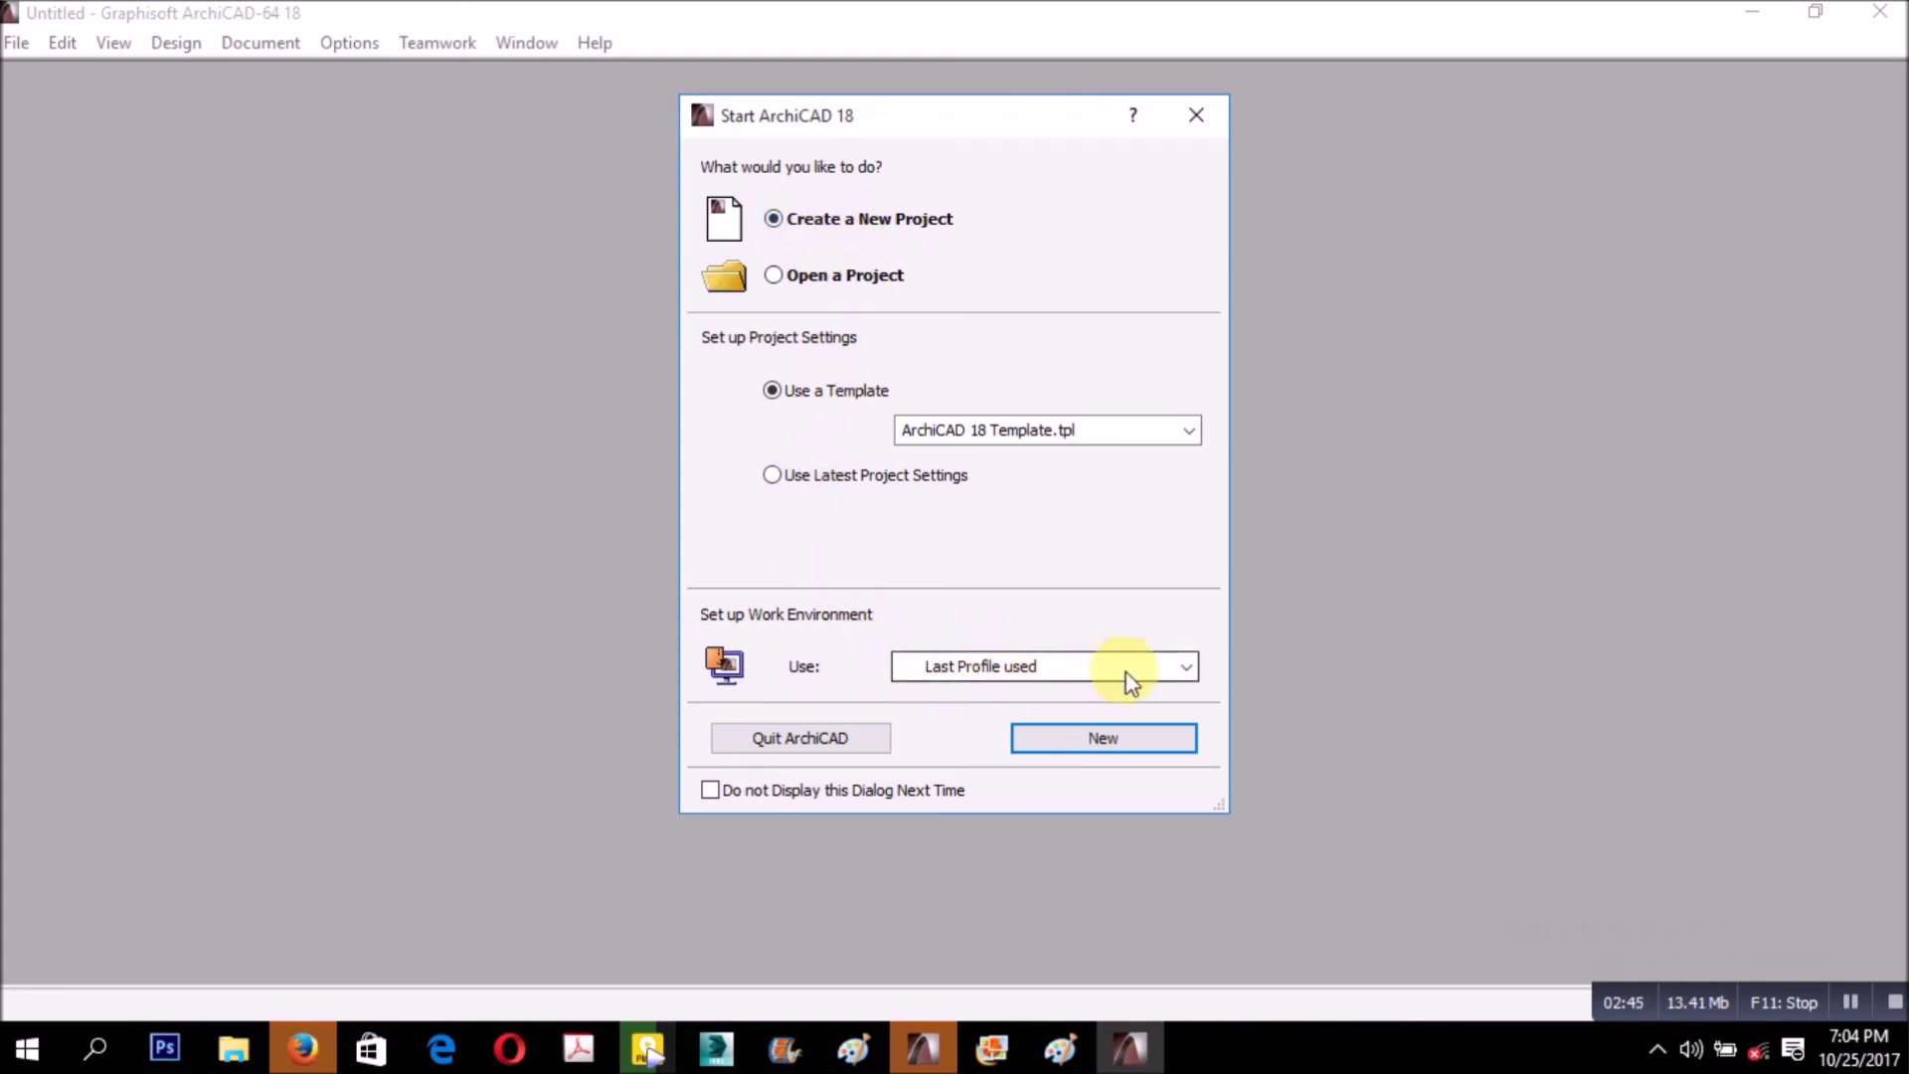
click(1114, 736)
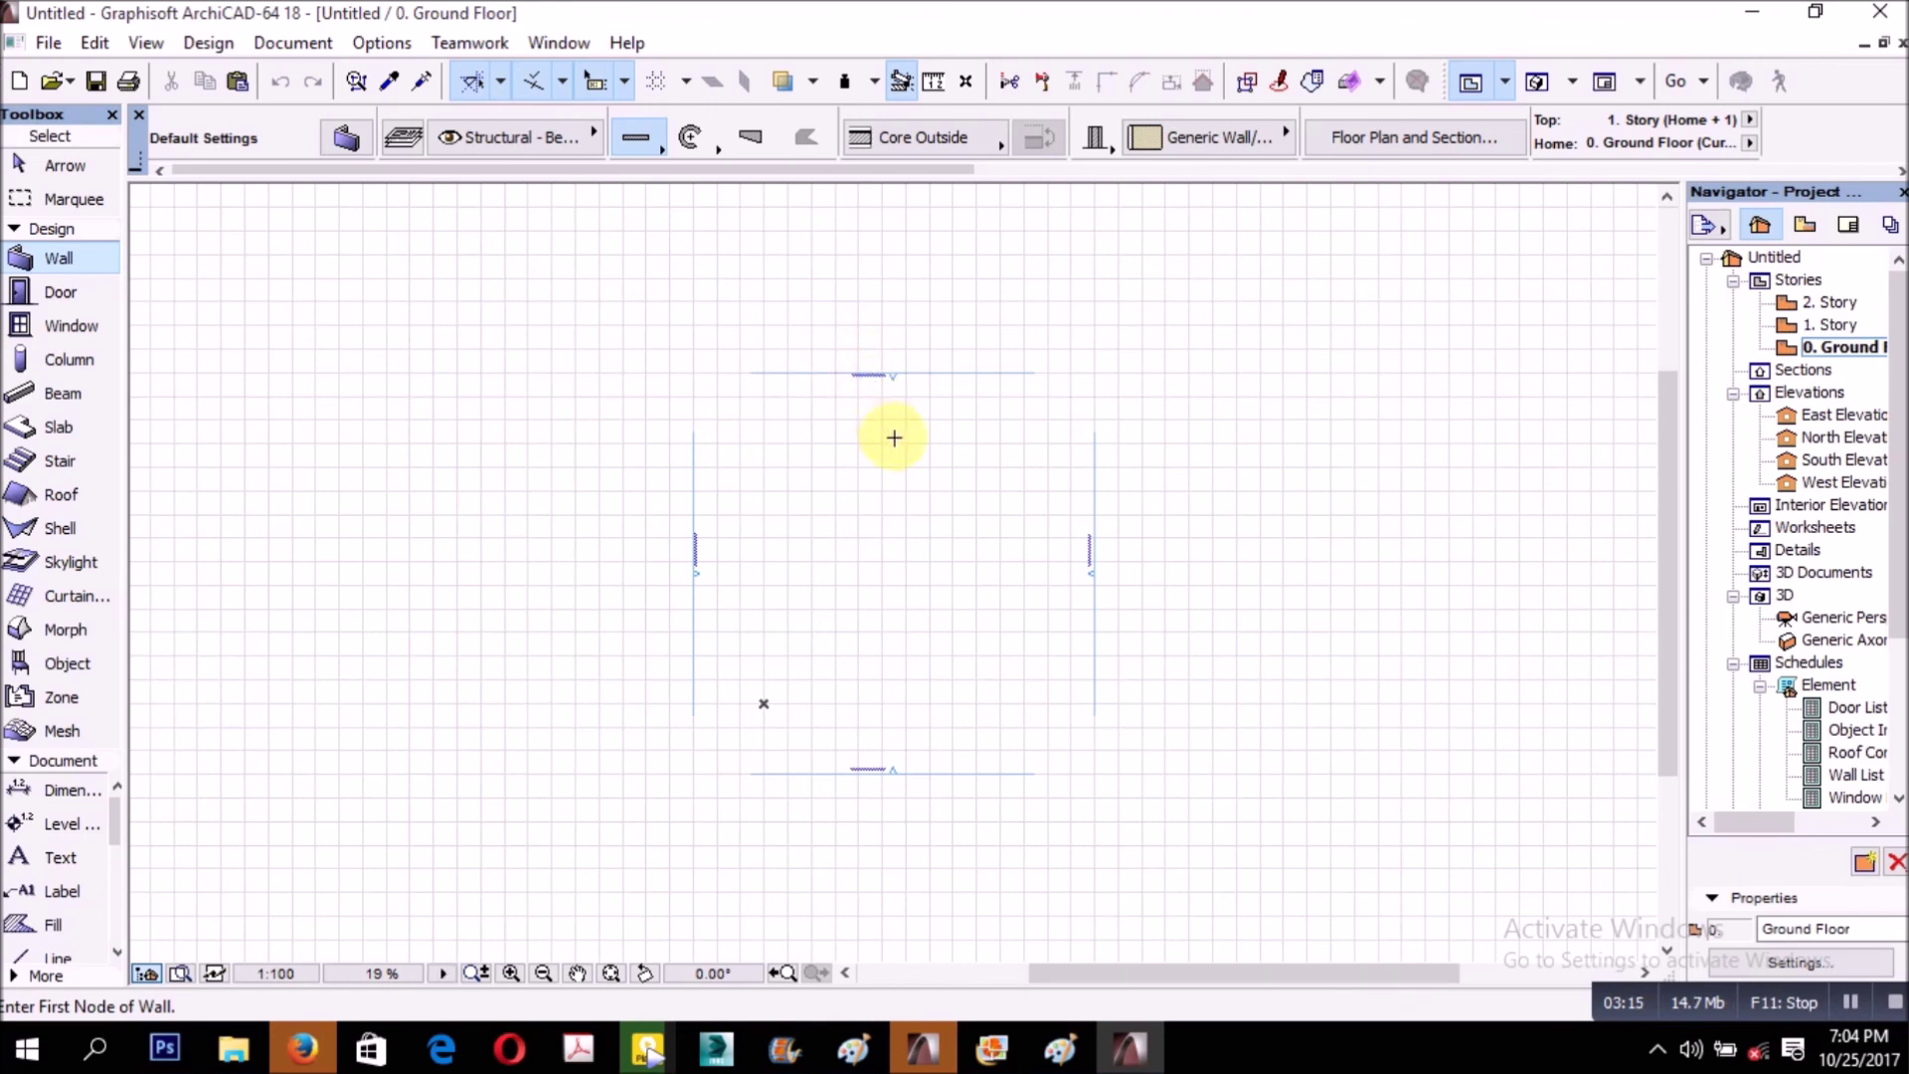
scroll(910, 492, up, 3)
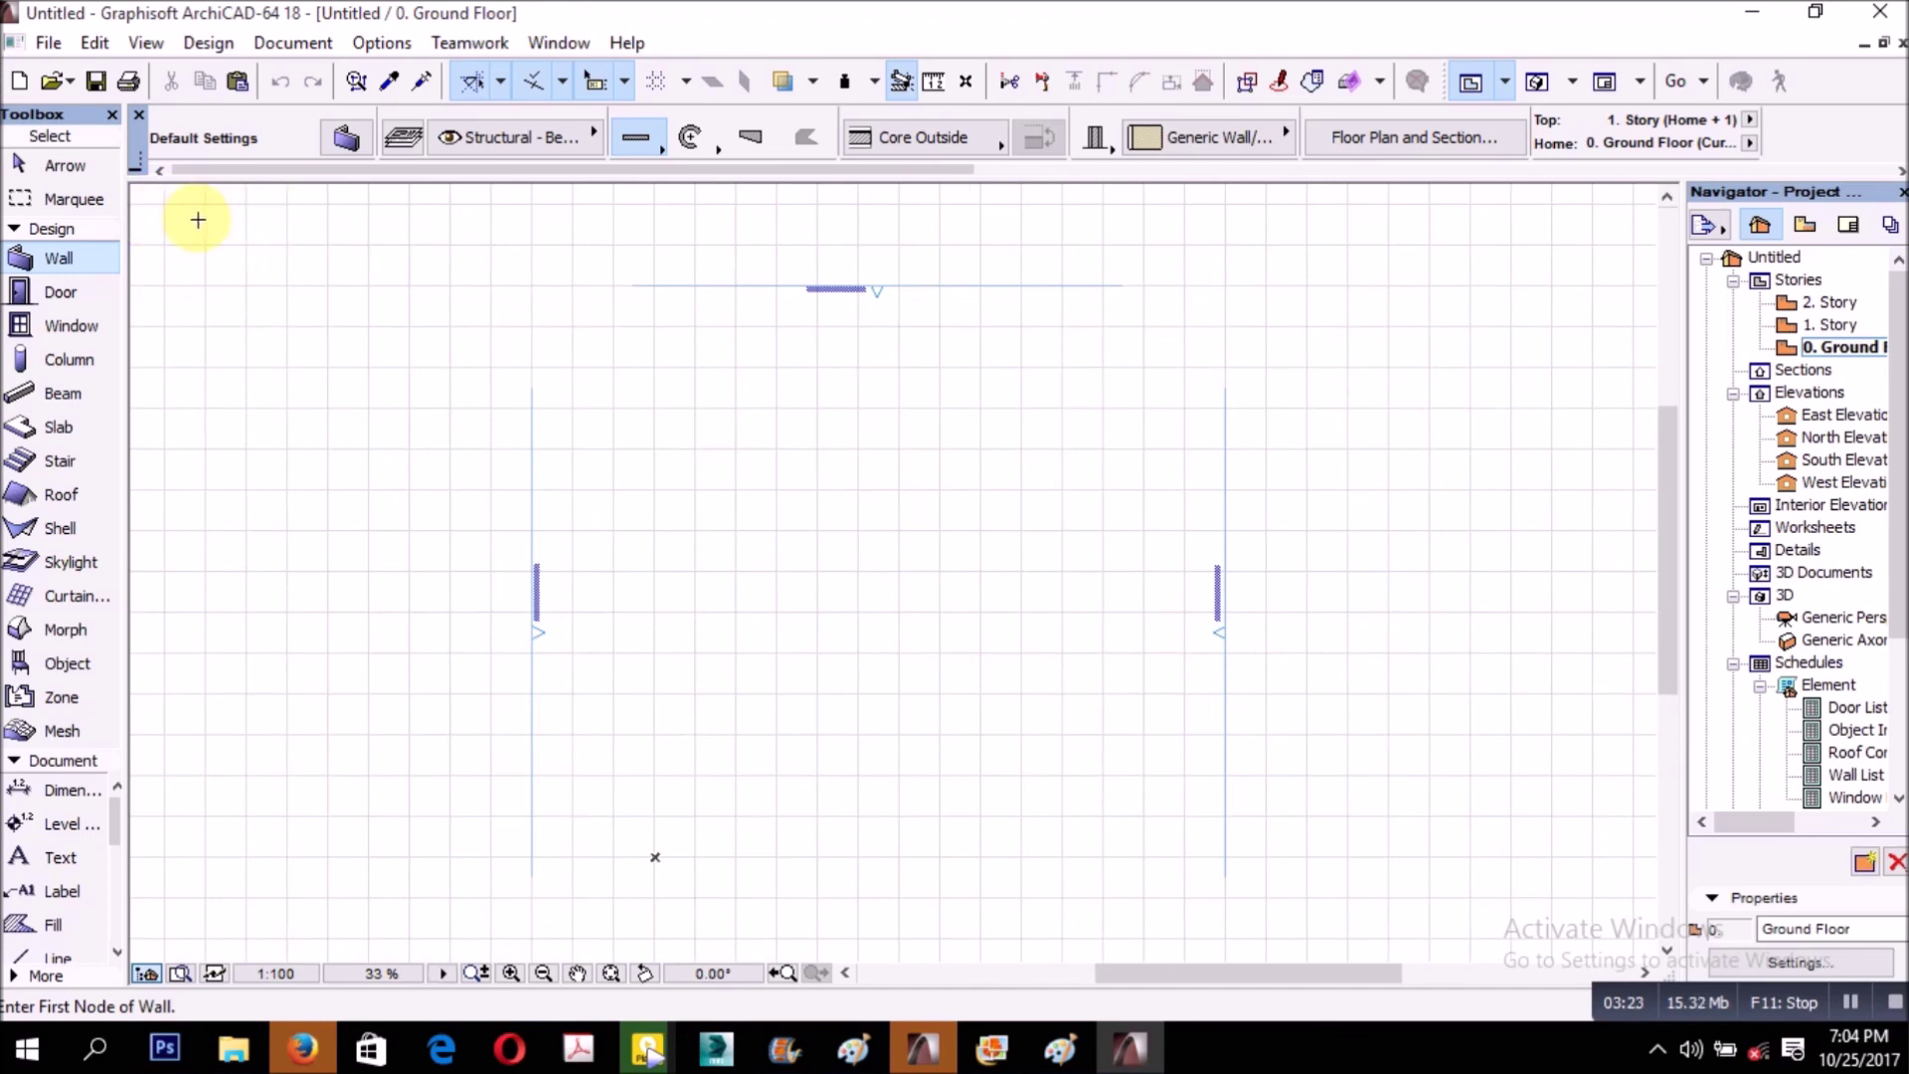
click(42, 41)
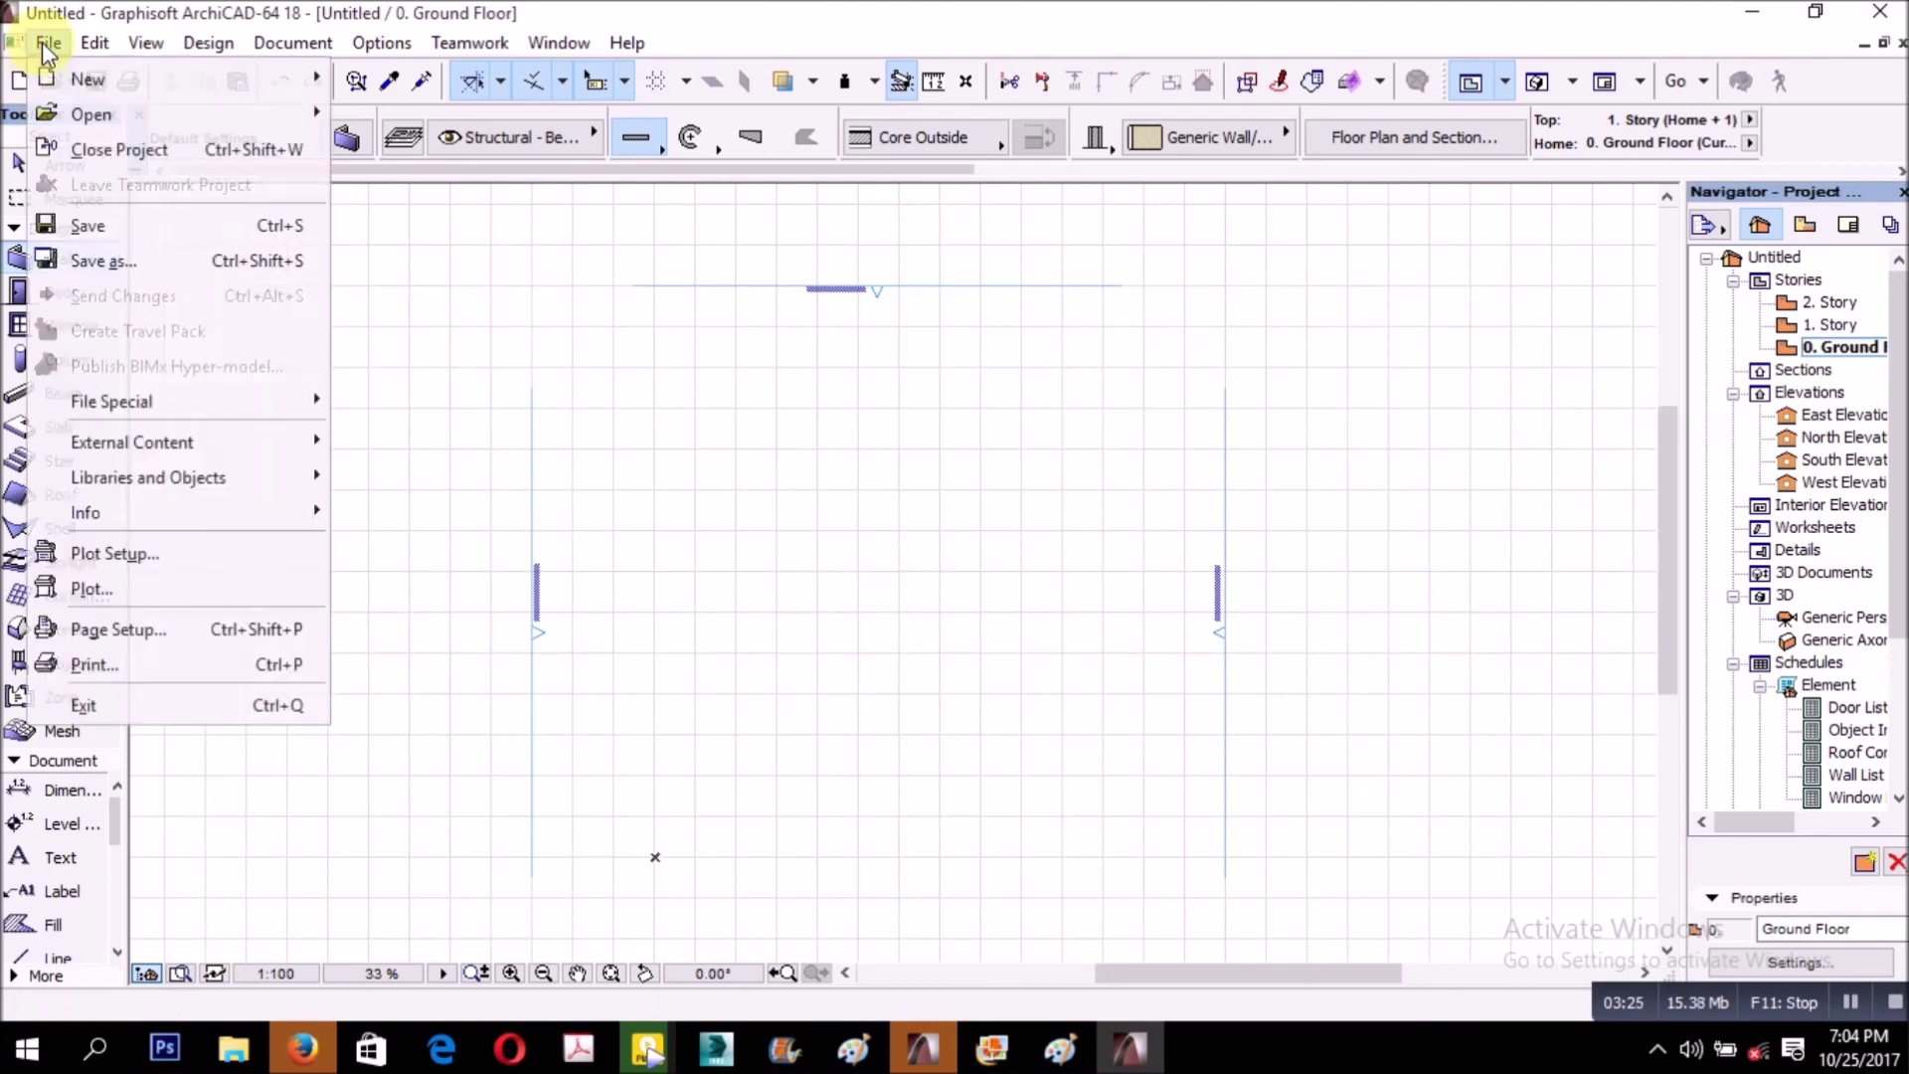
click(157, 263)
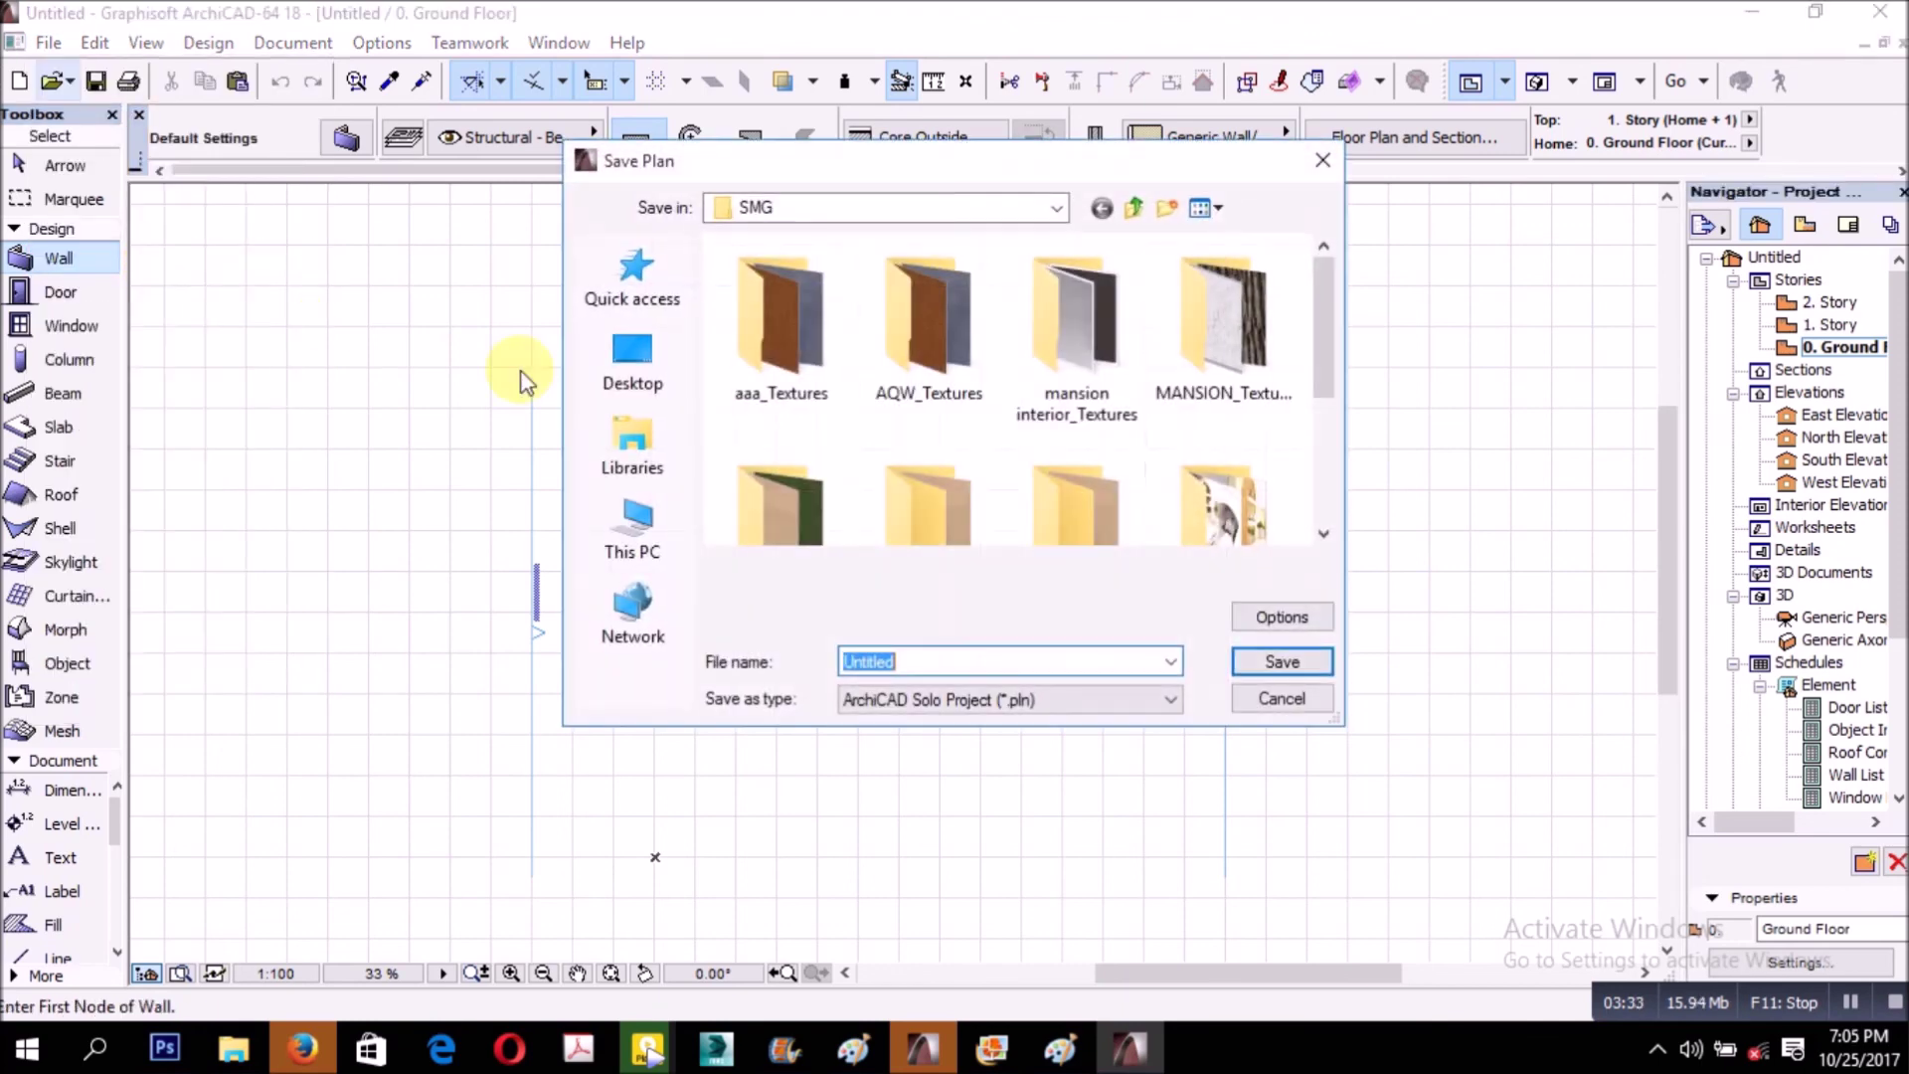
click(1273, 666)
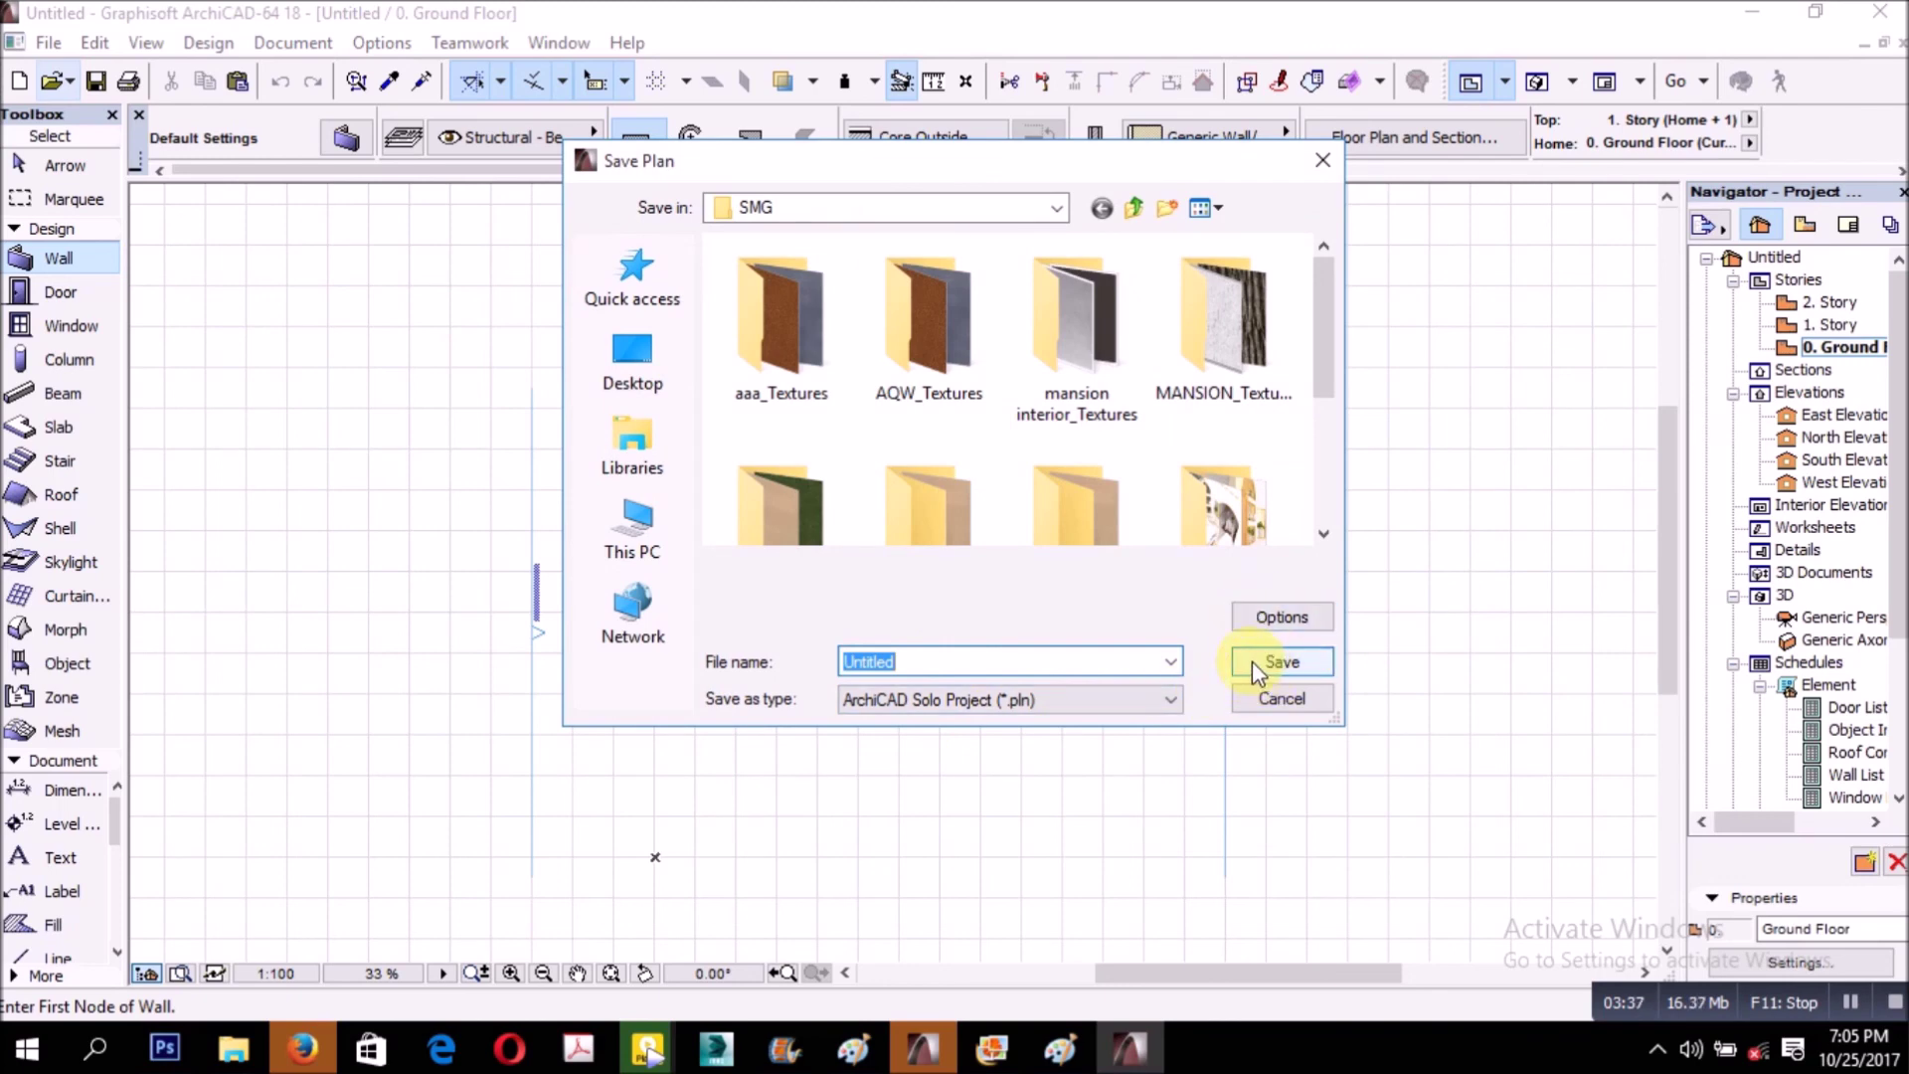
click(1277, 698)
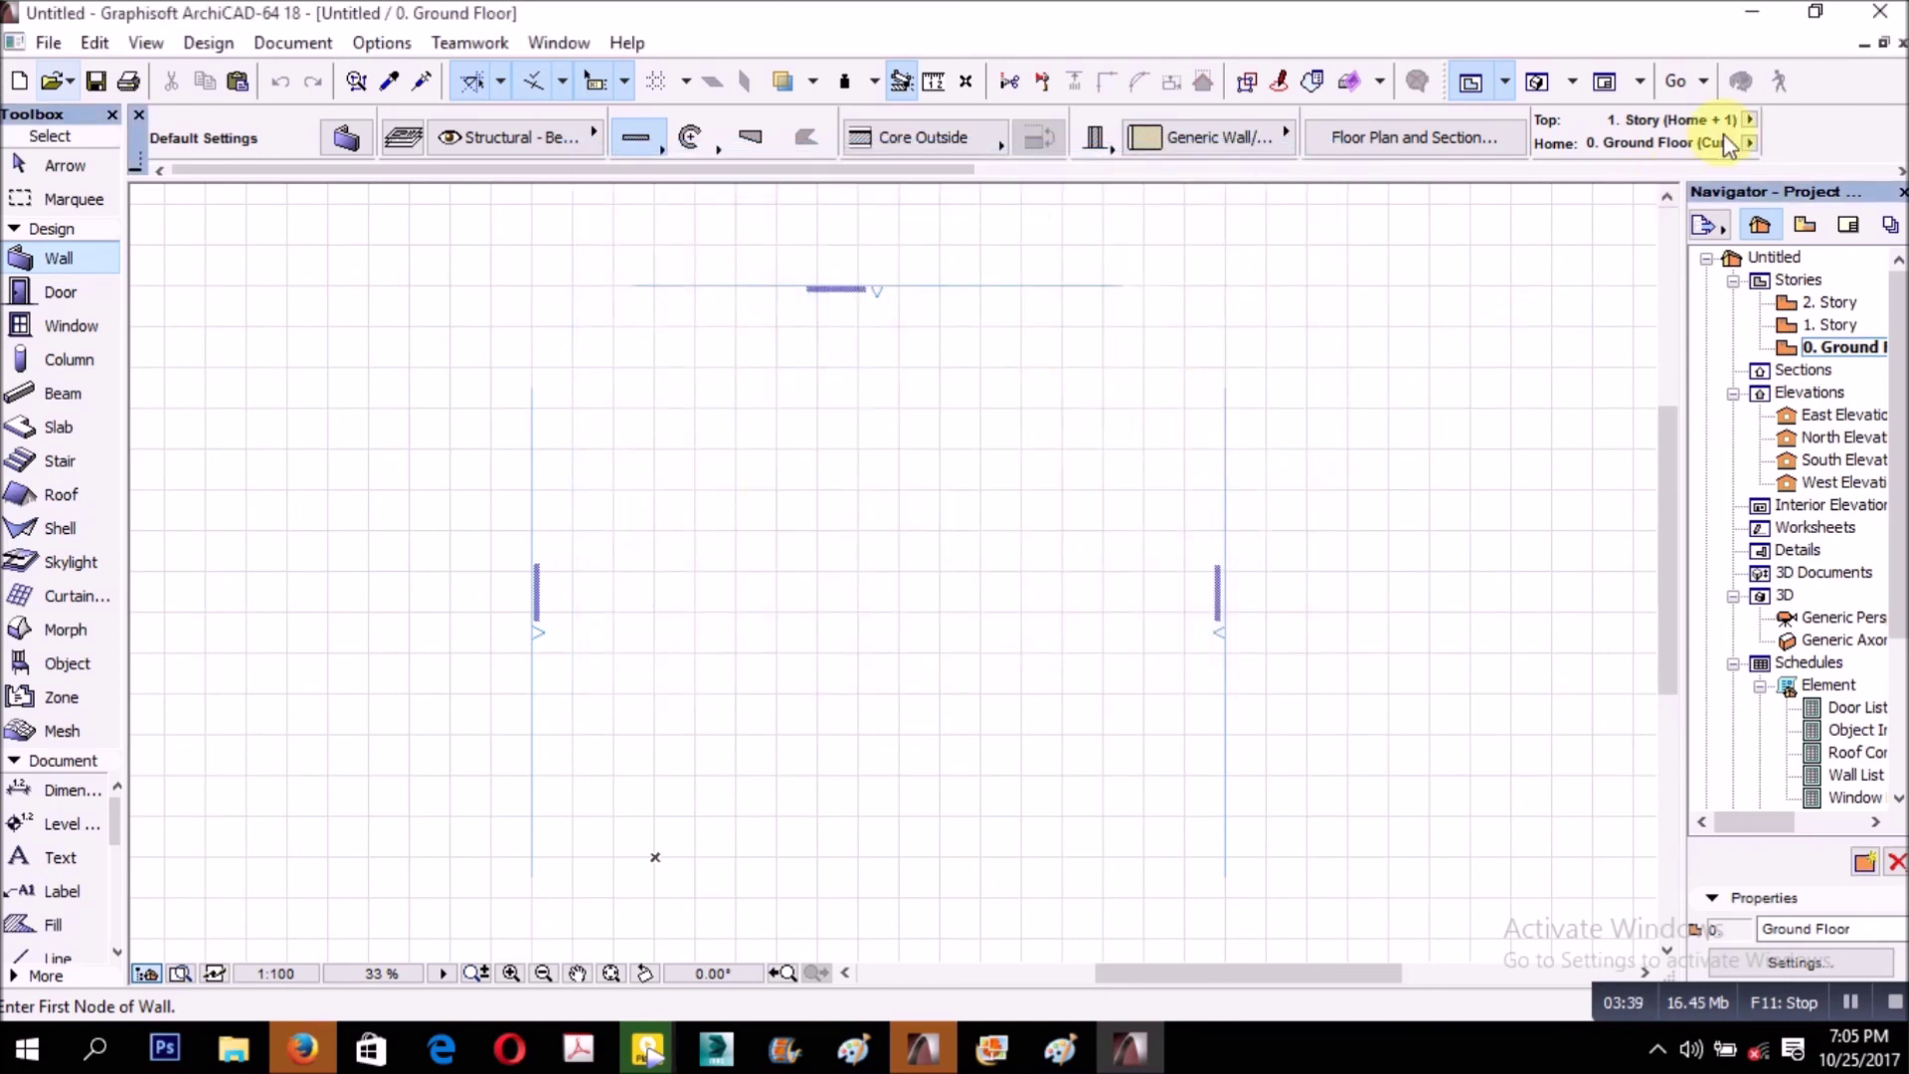
Close the untitled project
click(1882, 10)
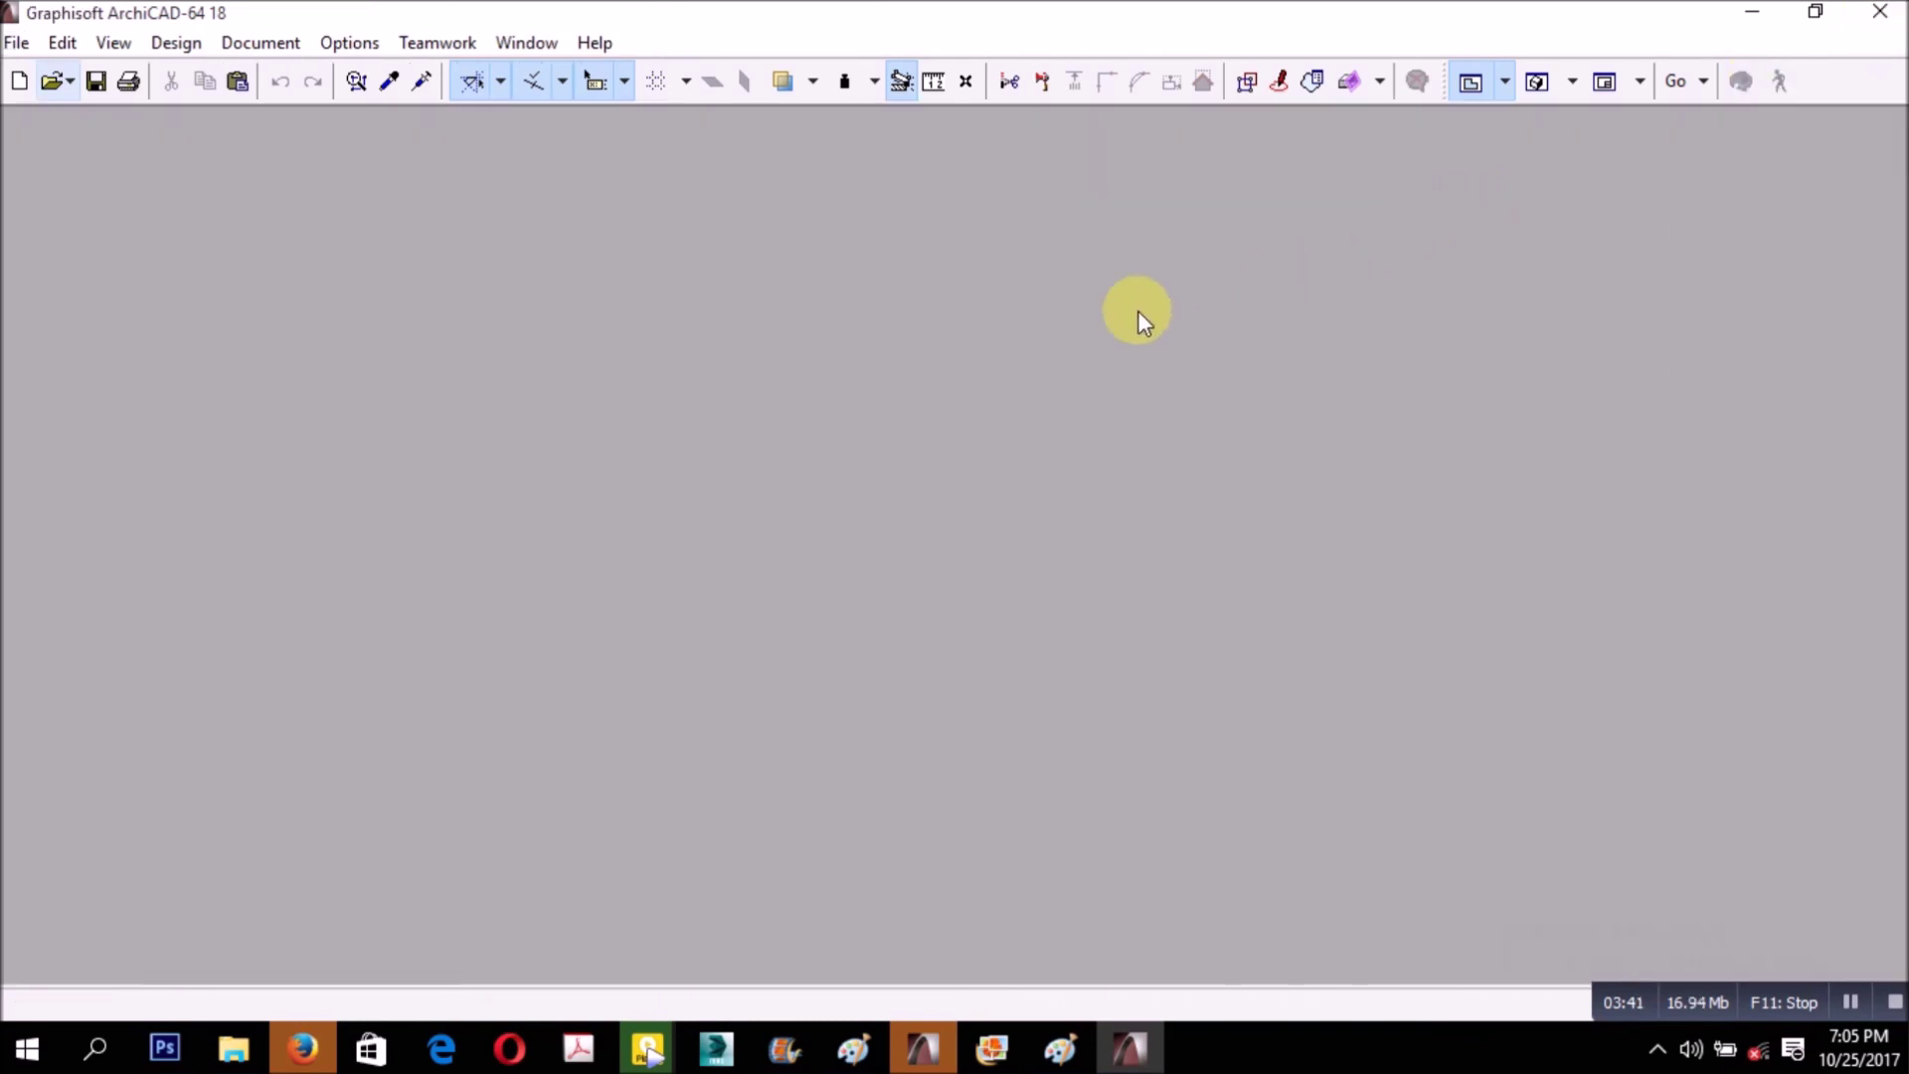